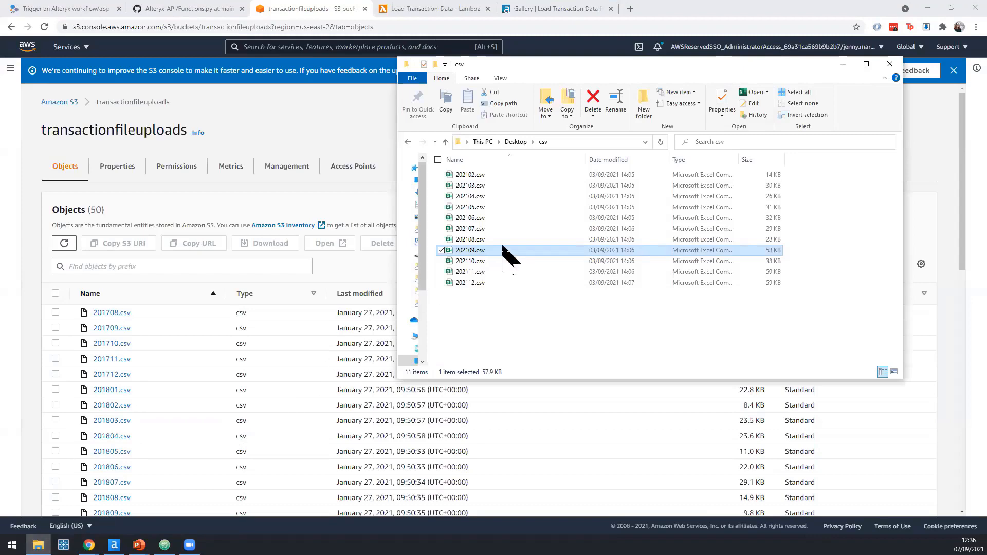
- Upload 202110.csv from the desktop csv folder to the transactionfileuploads S3 bucket and return to the bucket's object list
drag(508, 261, 290, 370)
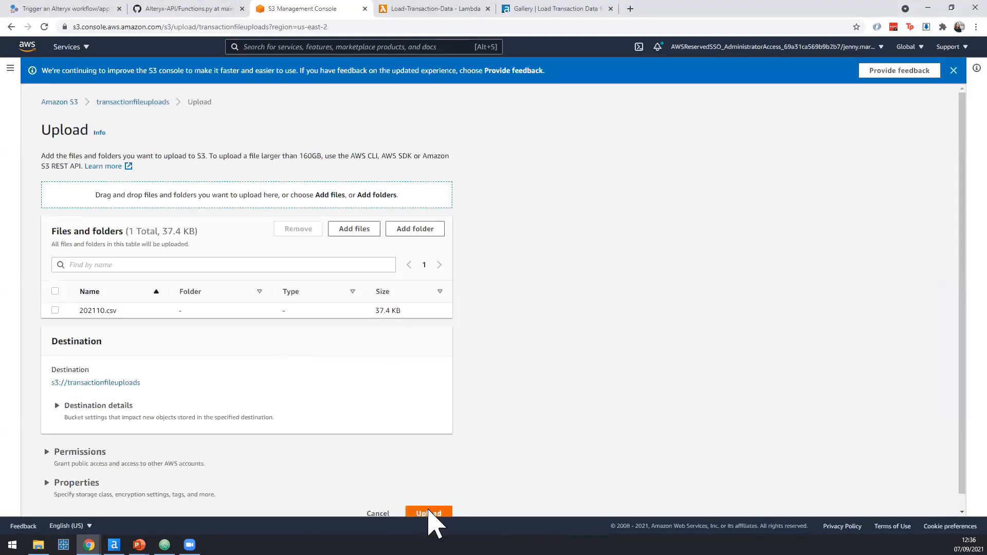
click(425, 514)
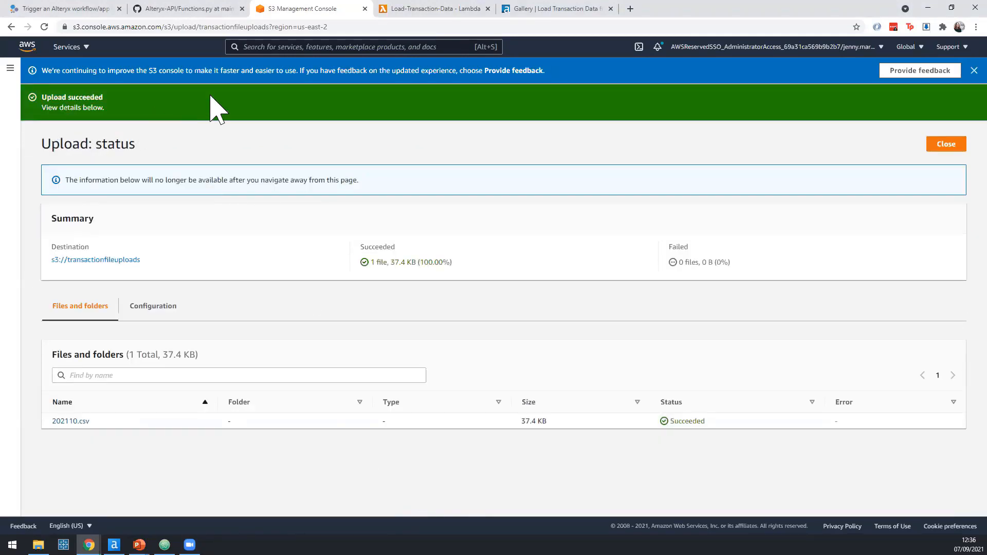
click(937, 145)
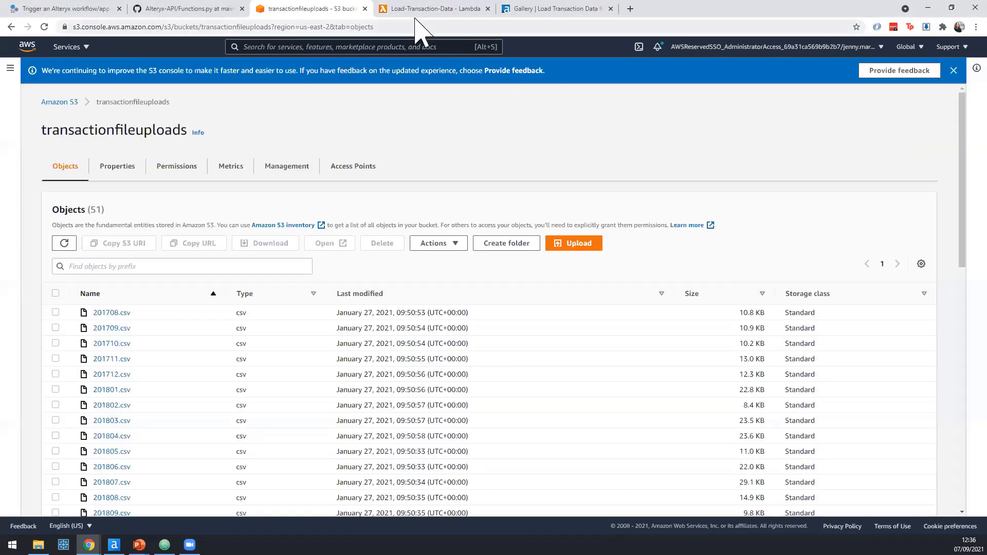
- View the Load-Transaction-Data function's CloudWatch logs and expand the workflow result message in the most recent log stream
click(406, 9)
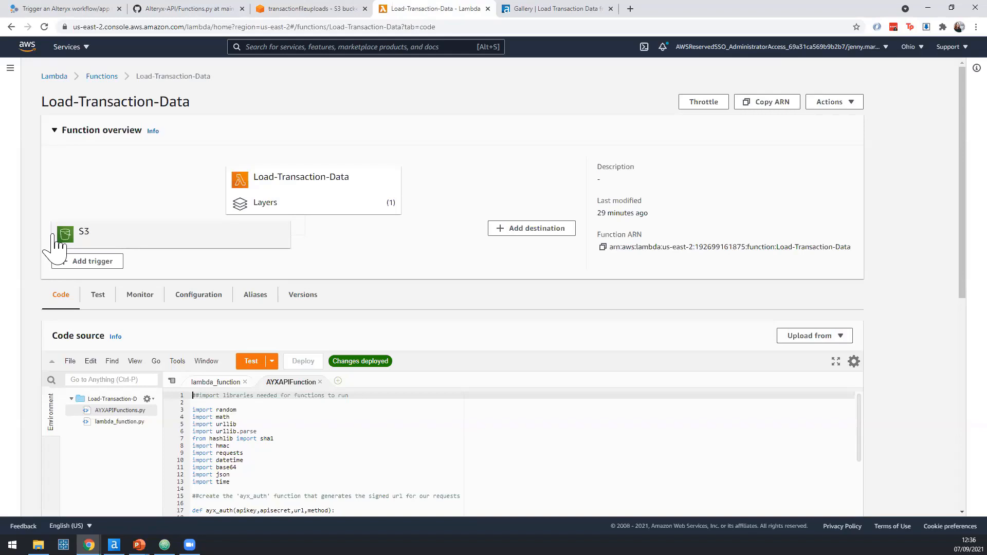
click(142, 297)
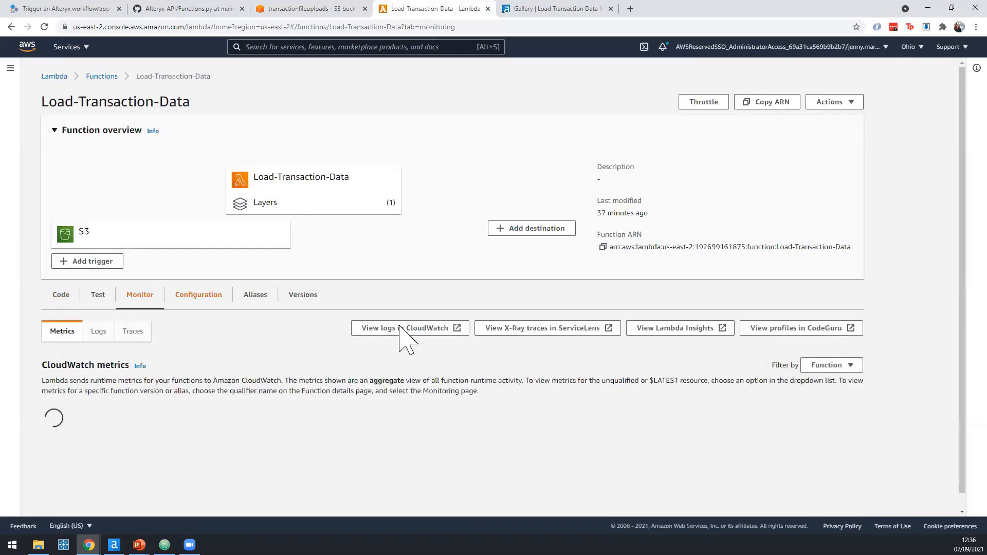
click(401, 334)
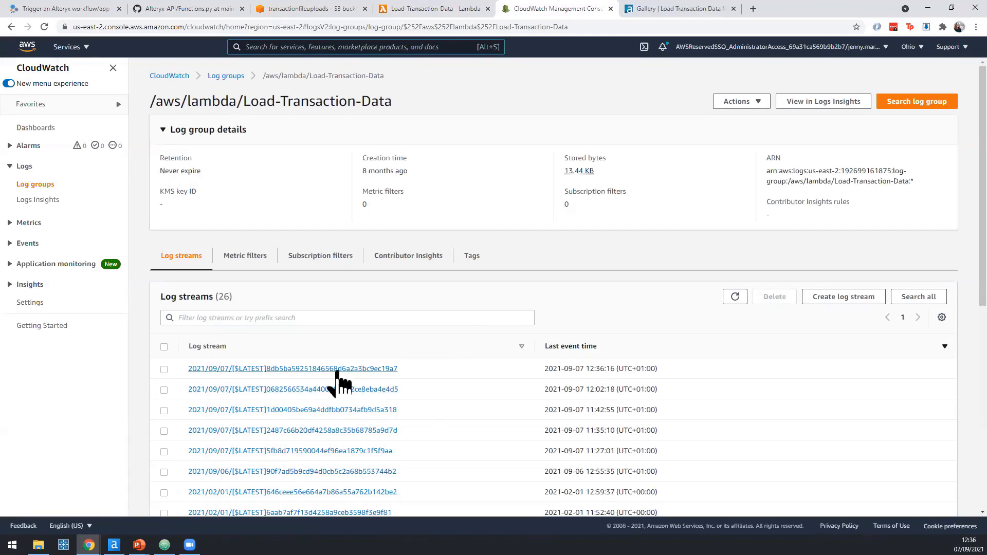
click(337, 370)
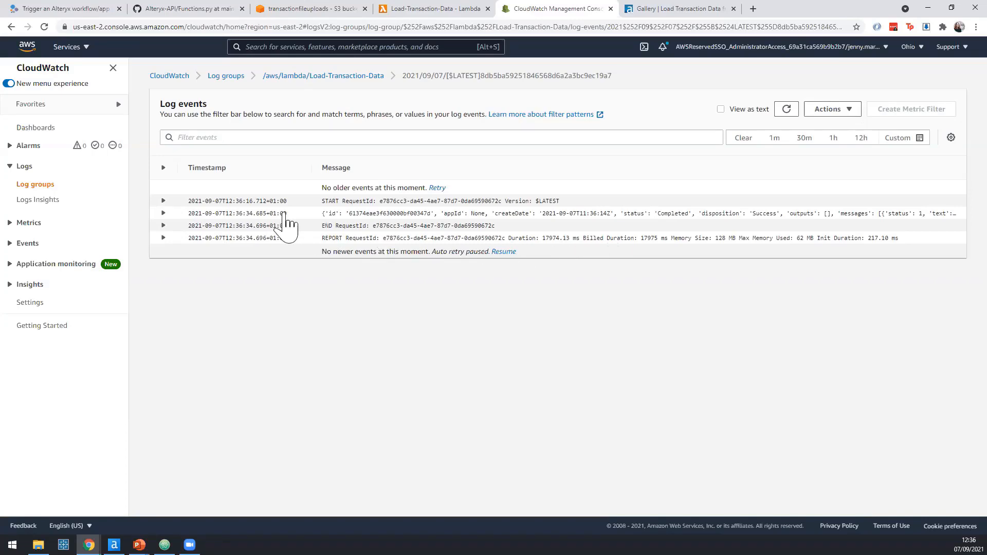
click(284, 214)
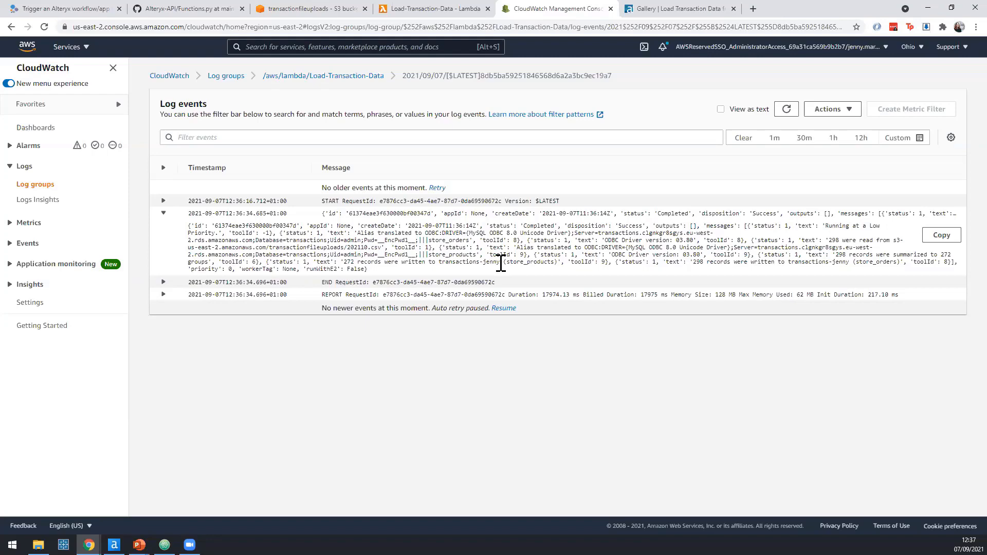
- Switch to Alteryx Designer and examine the configuration of the Amazon S3 Download, first Select and orders Output Data tools
click(699, 6)
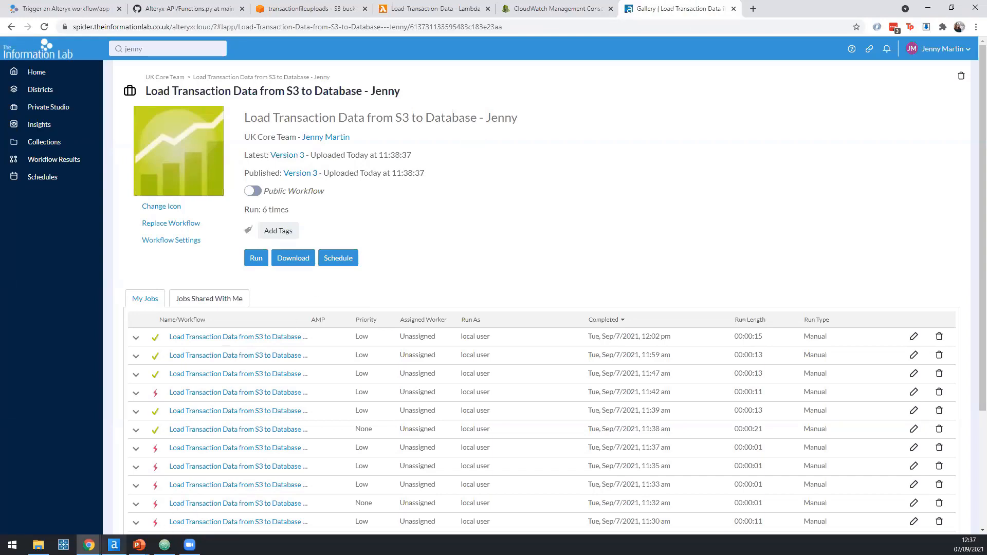
click(114, 545)
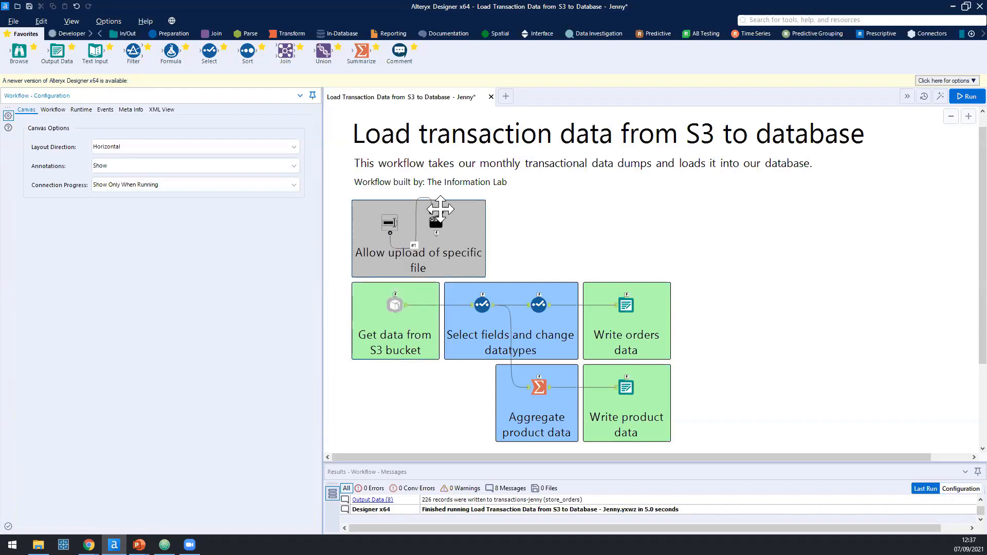
click(917, 35)
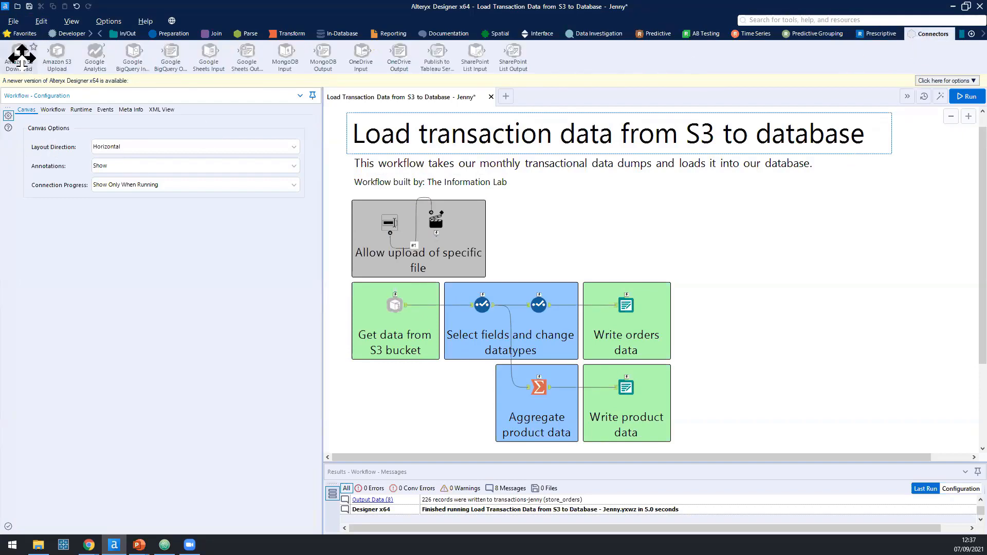
drag(22, 55, 400, 310)
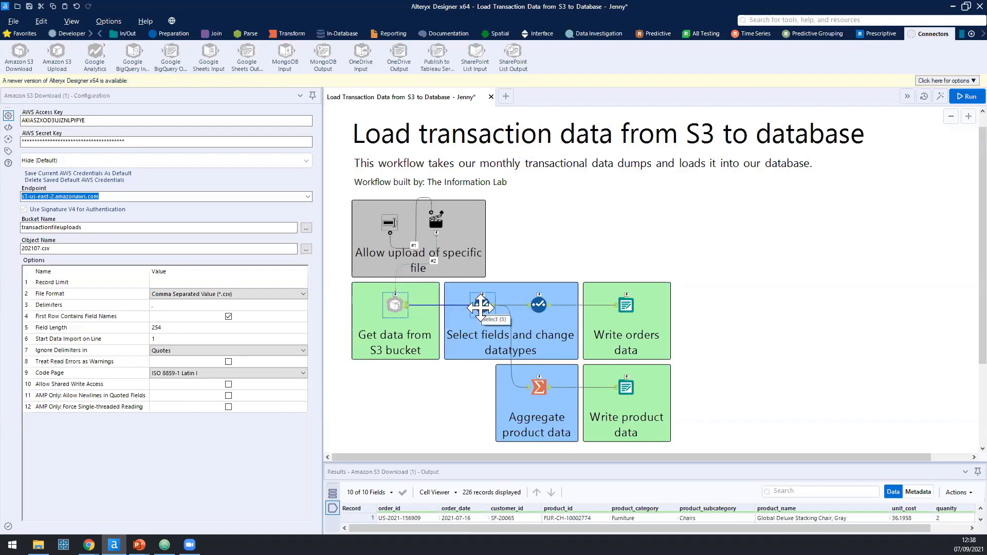
click(481, 307)
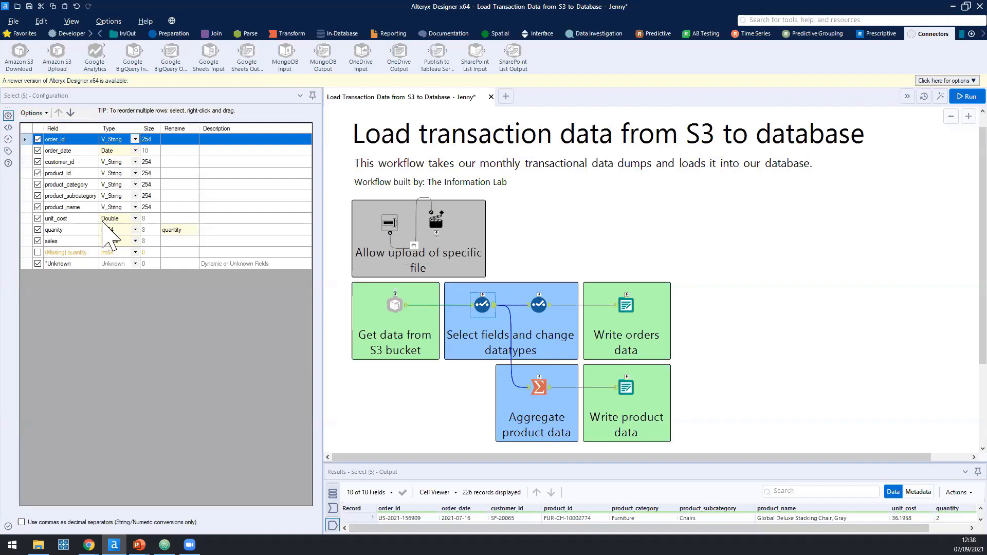
click(620, 303)
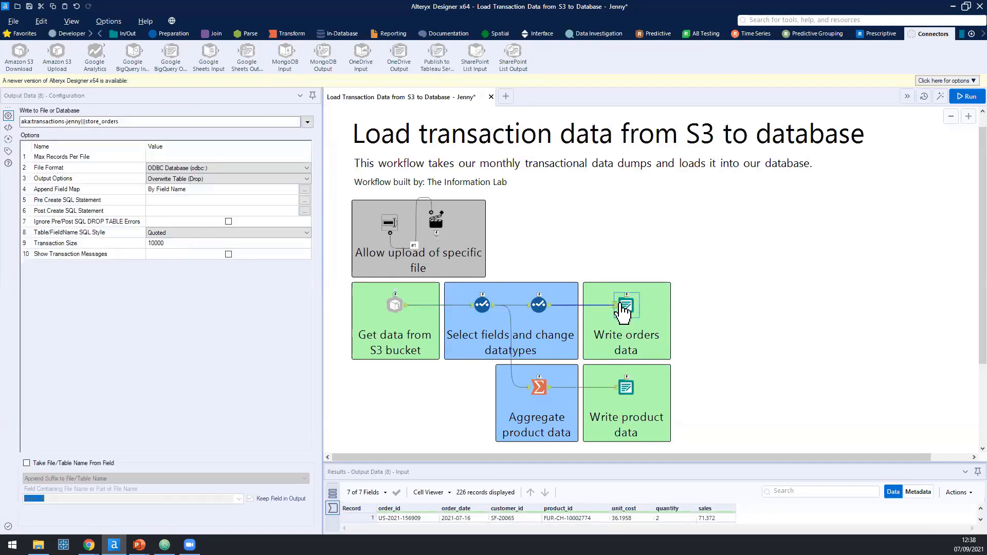
click(633, 243)
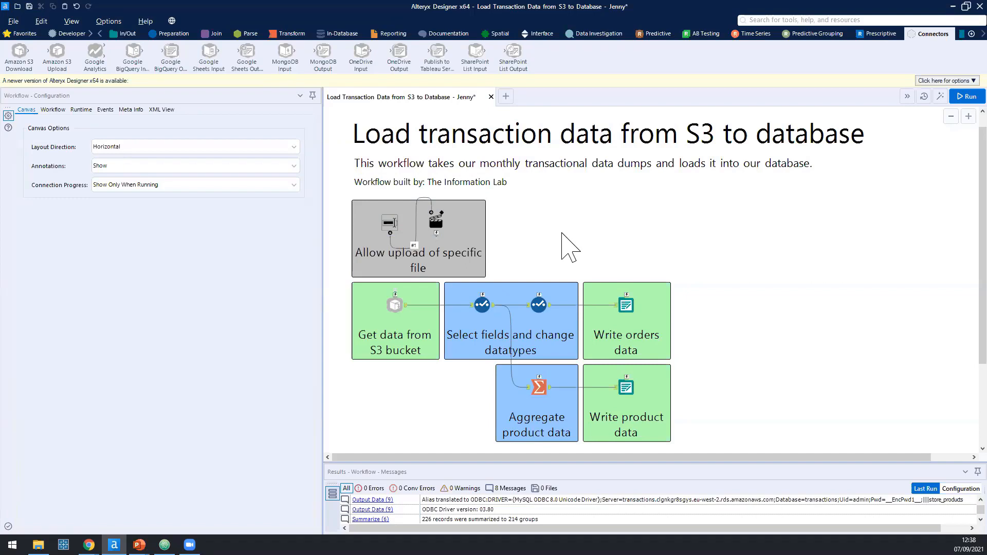
- Examine the Filename text box and the Action tool setting that updates the S3 Download tool's Object value
click(387, 221)
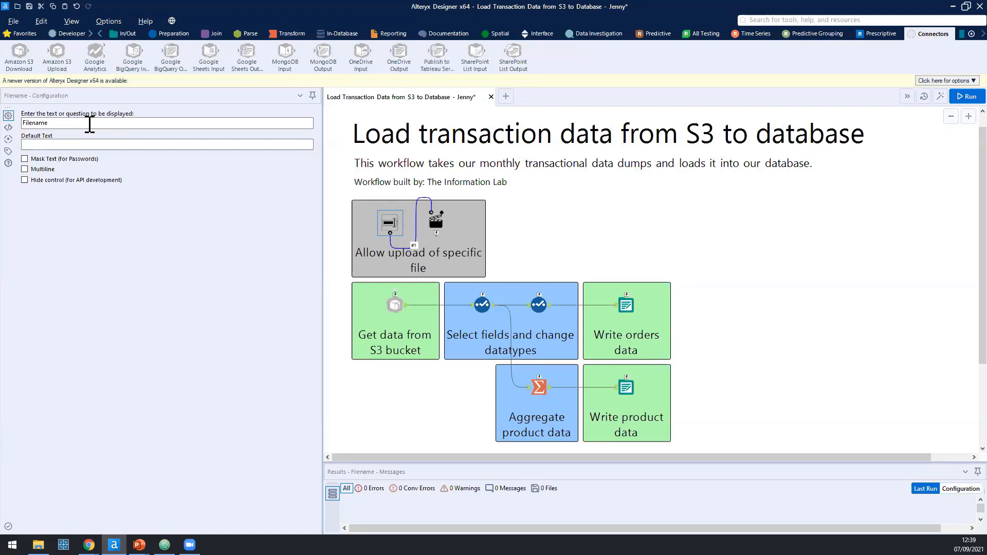
click(432, 224)
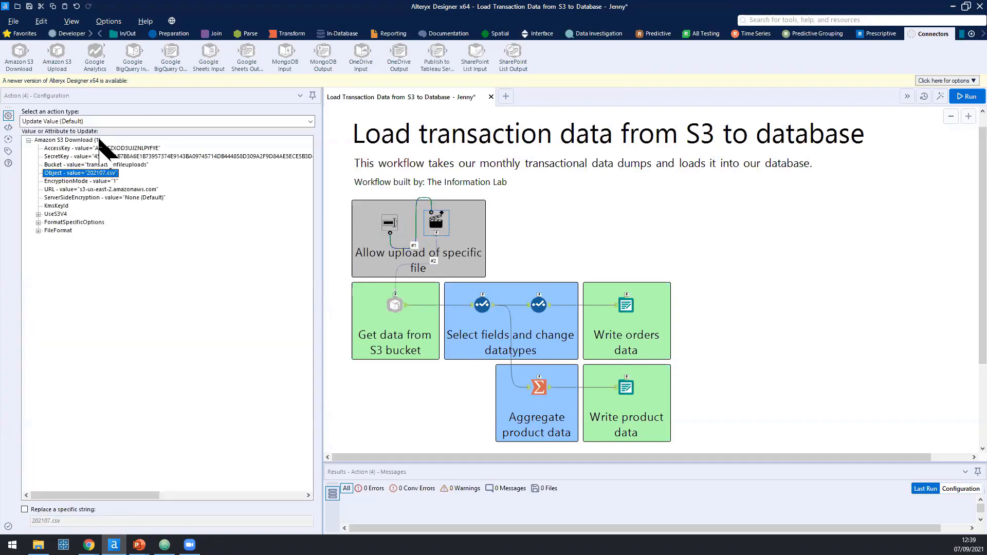
click(111, 174)
- Switch to the Alteryx Gallery in the browser, view the workflow's run questions, and return to its overview page
mouse_move(89, 545)
click(195, 514)
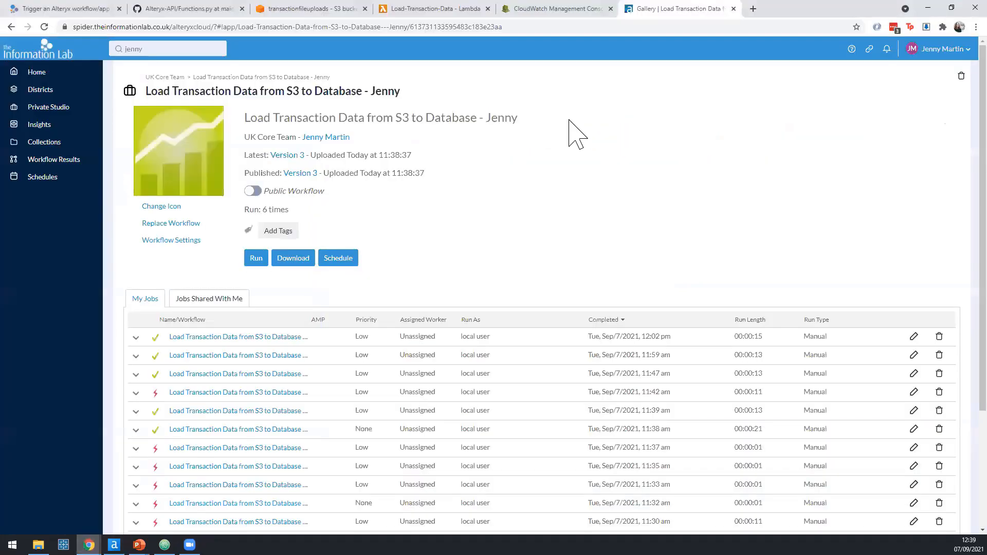
click(252, 258)
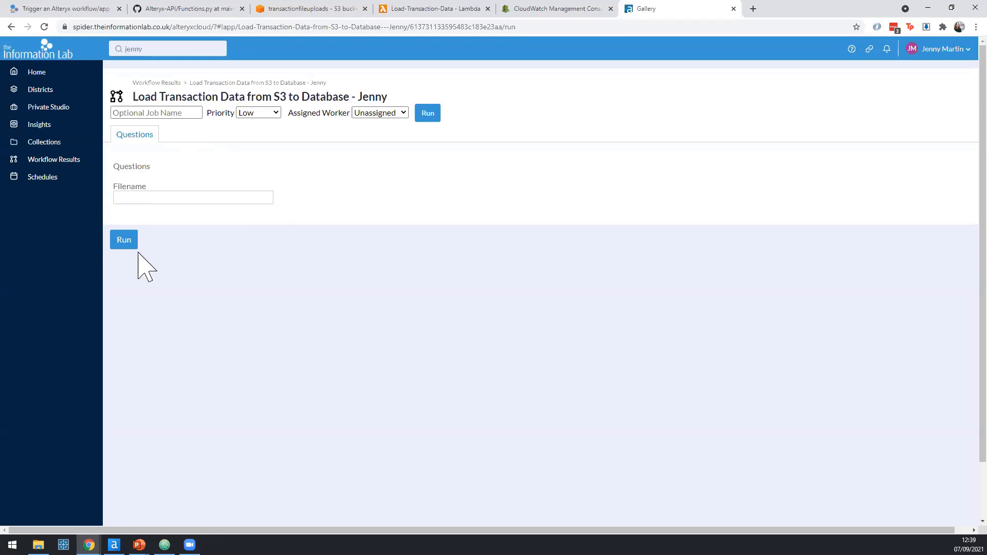
click(11, 27)
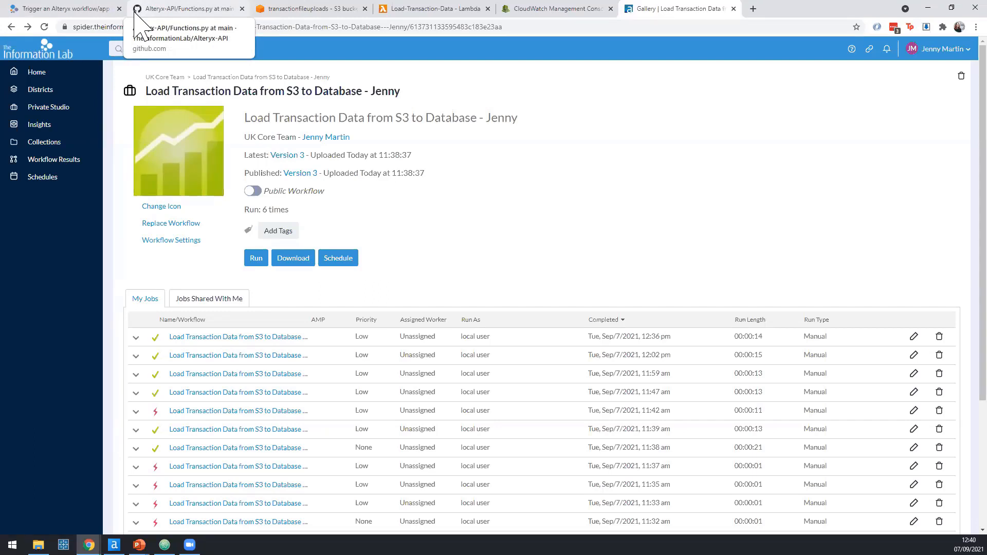
- Create a Lambda function from scratch named demo with the Python 3.8 runtime
click(290, 12)
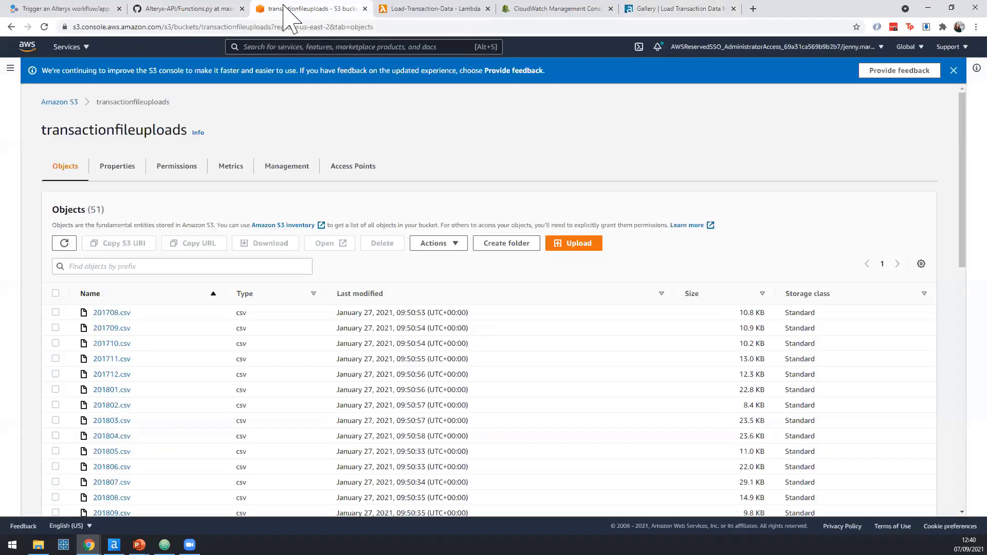
click(385, 9)
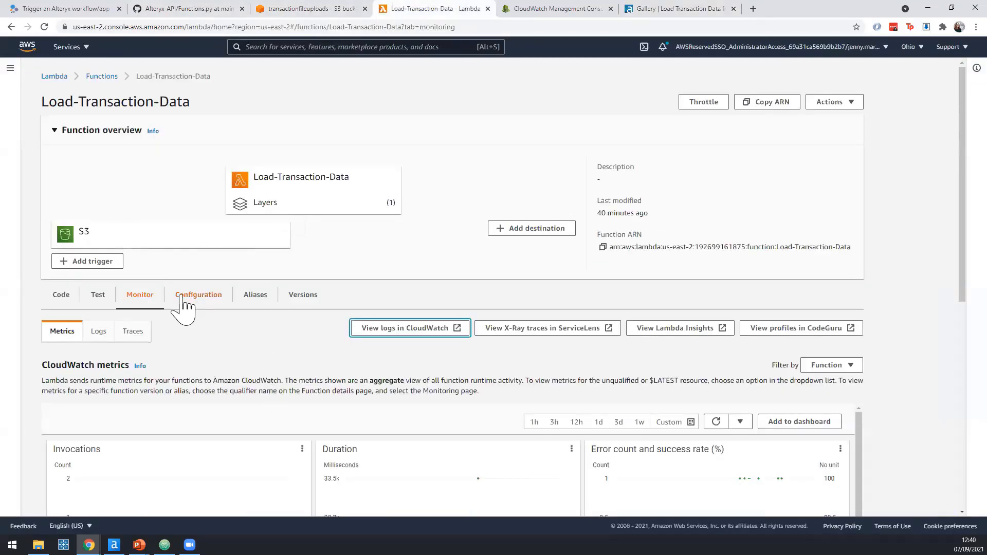
click(96, 77)
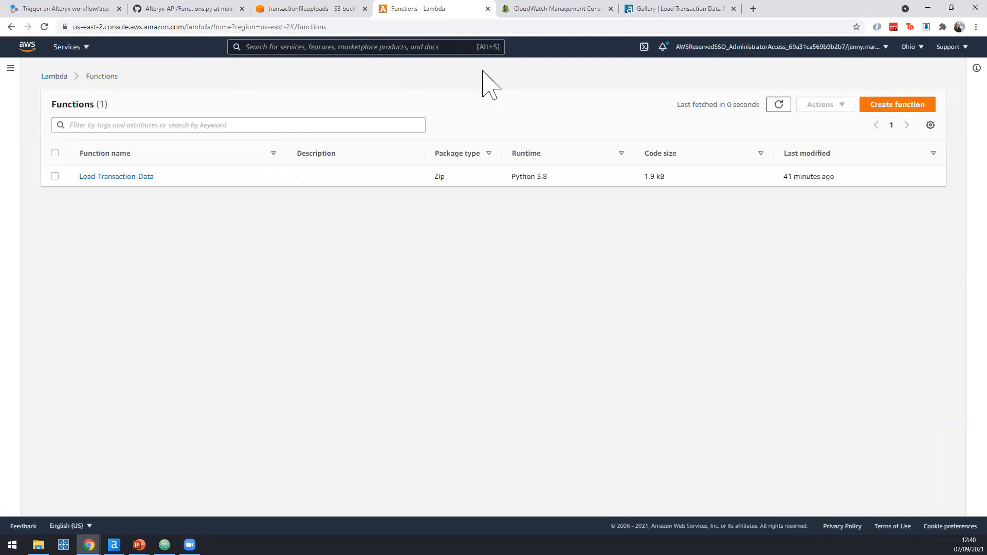
click(918, 105)
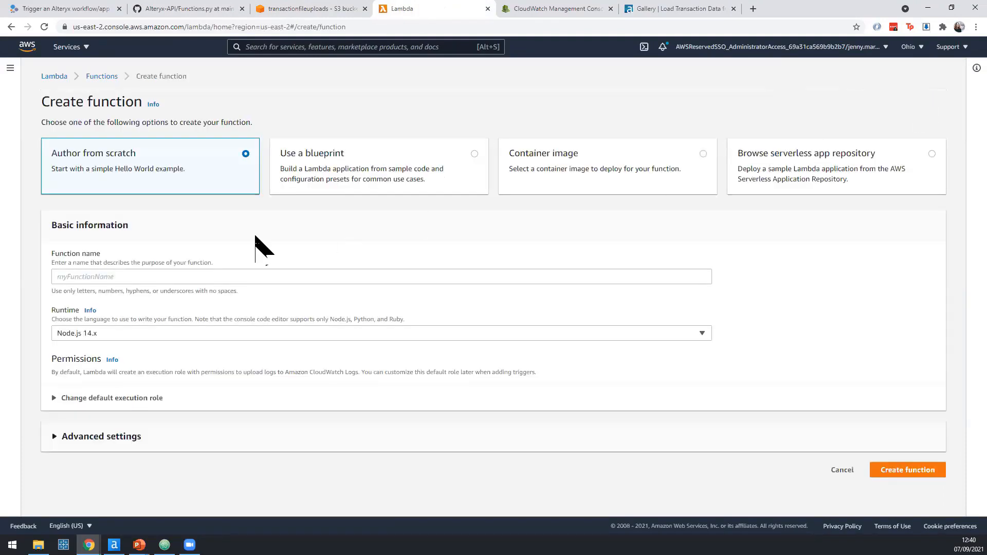
click(216, 278)
text(demo)
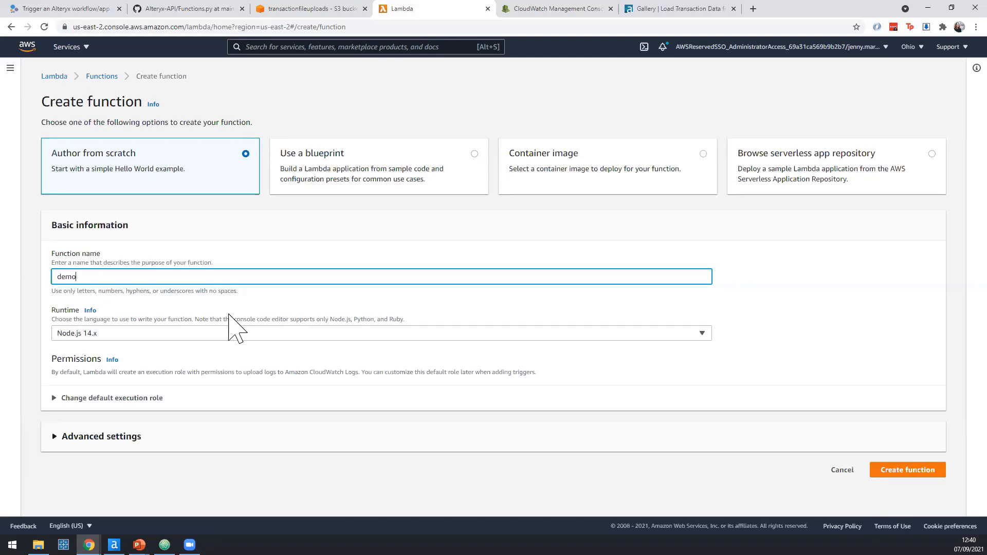
click(245, 336)
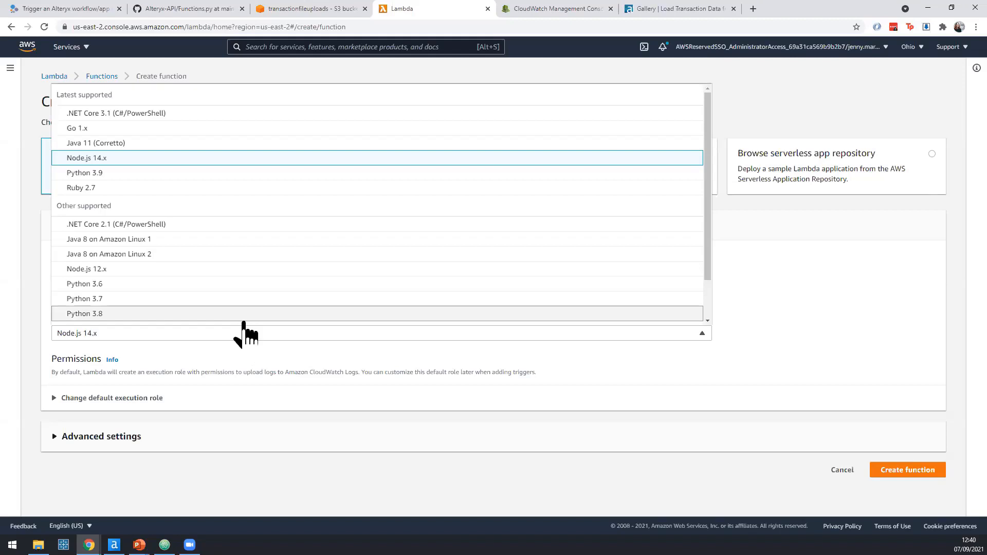
click(244, 317)
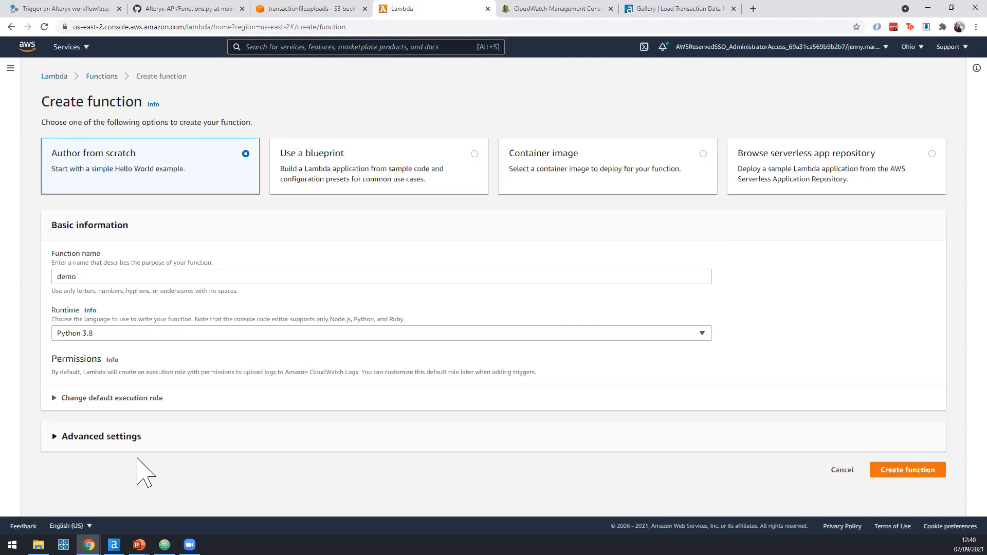
click(897, 469)
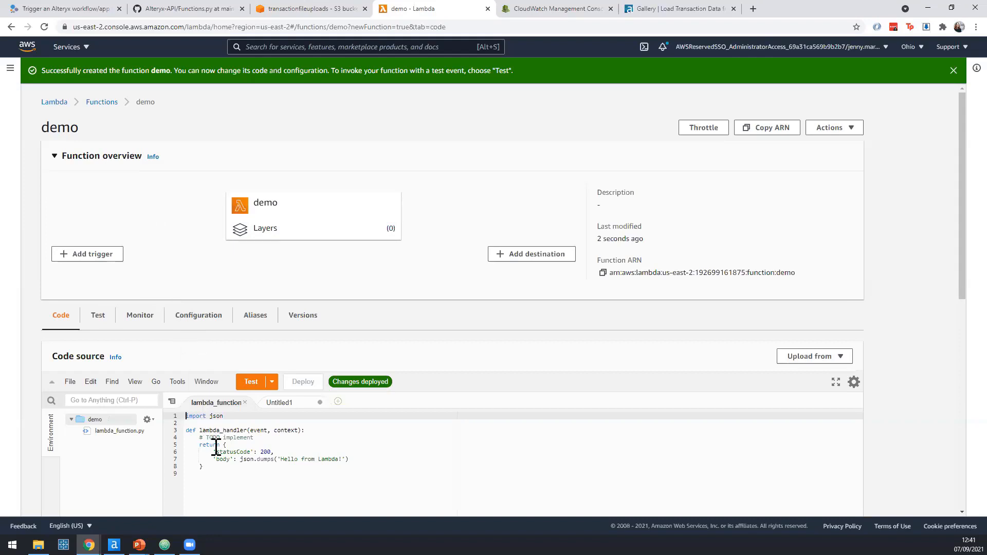
- Look over the demo function's starter code and its open editor files
scroll(226, 412, down, 2)
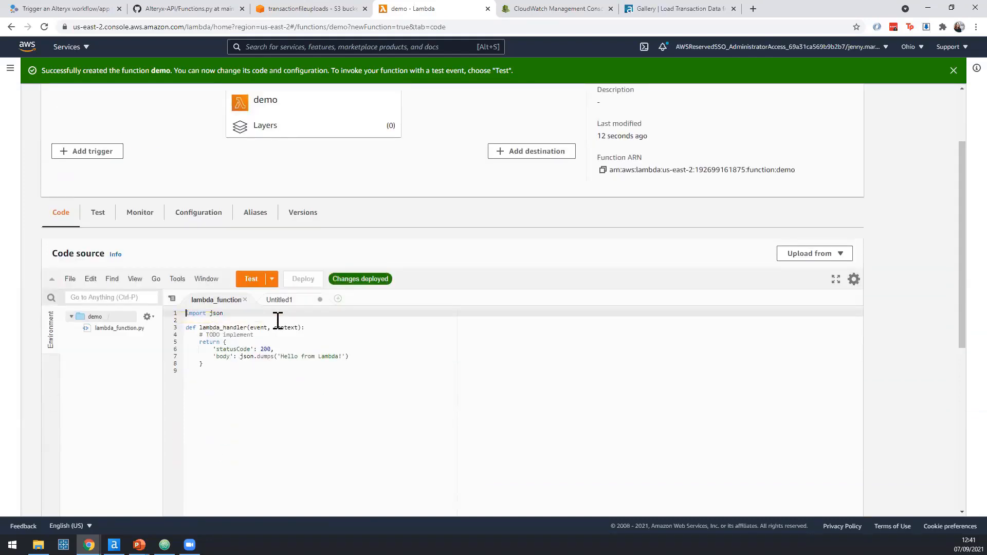
click(277, 300)
click(207, 299)
scroll(269, 369, up, 2)
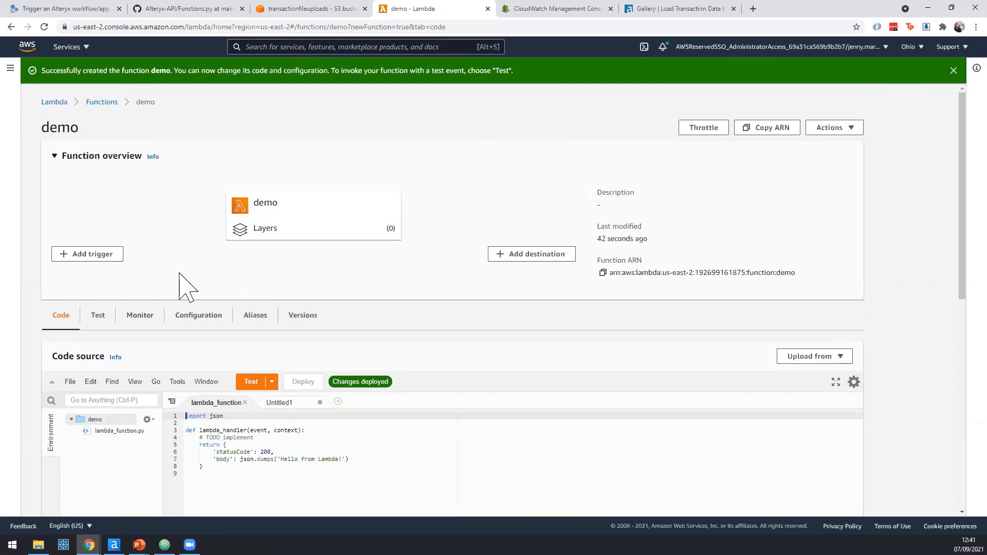
- Start a new trigger for the demo function with S3 as the source and transactionfileuploads as the bucket
click(118, 263)
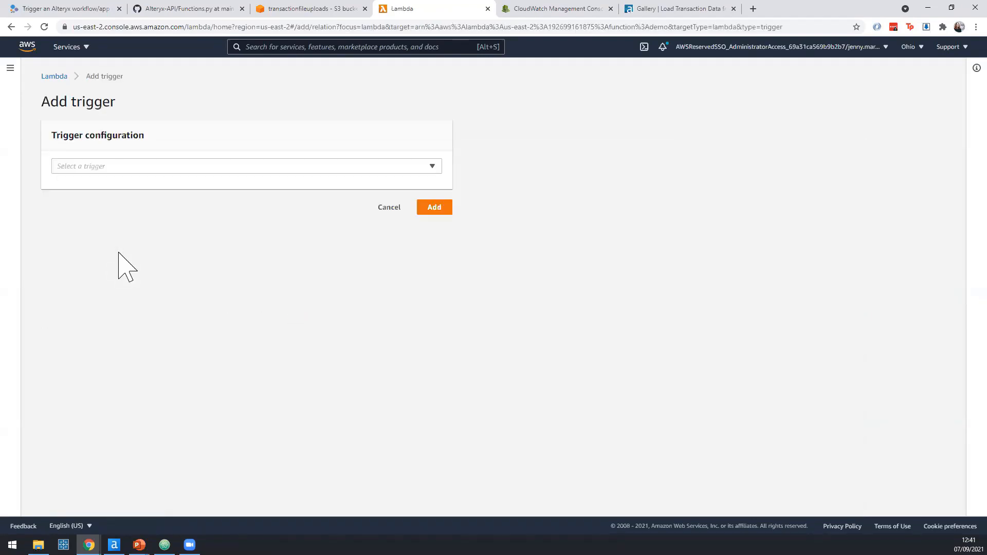
click(123, 170)
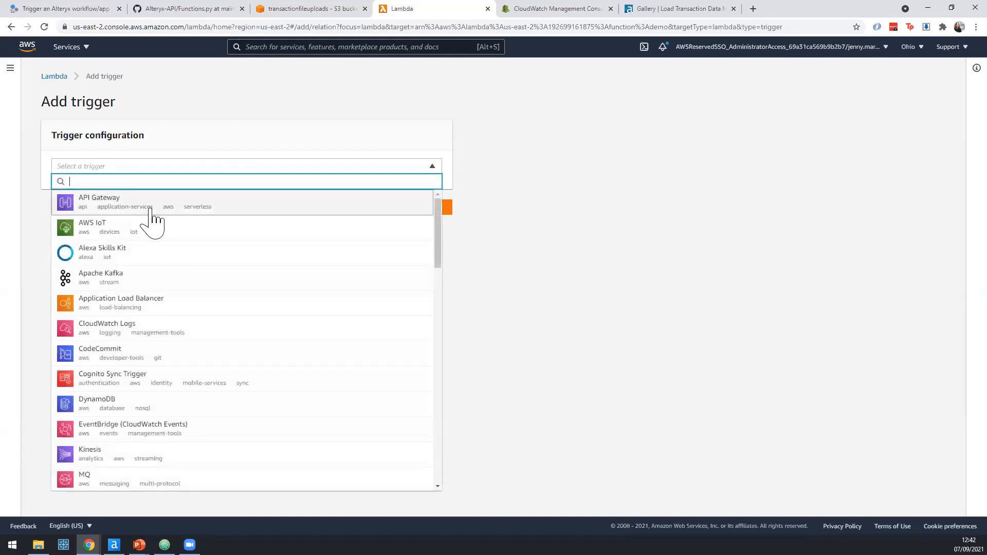
scroll(152, 218, down, 1)
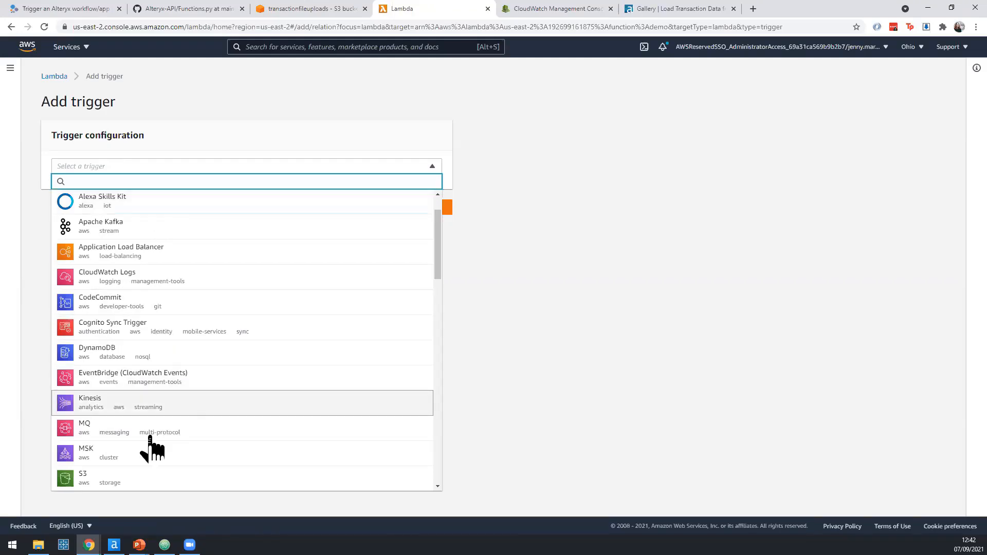
click(126, 475)
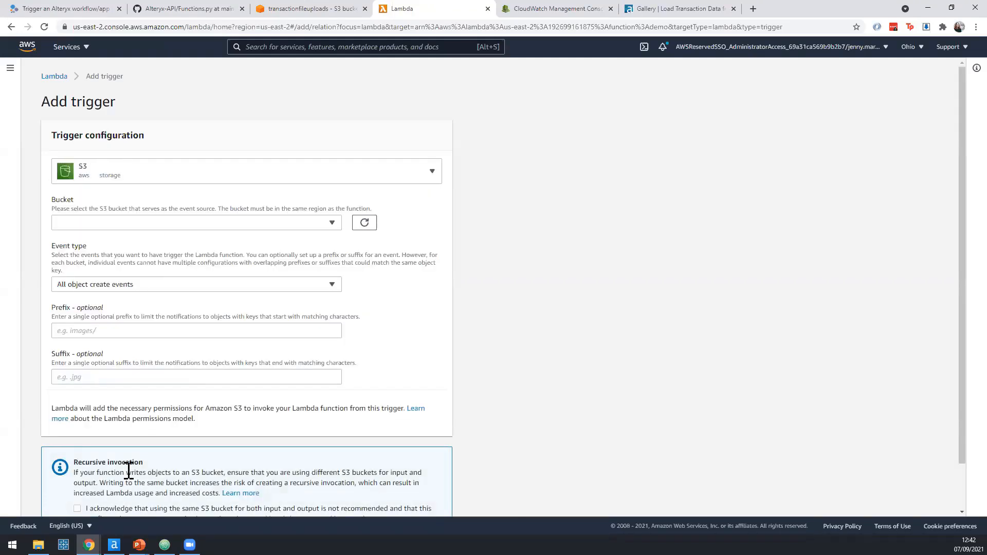
click(229, 223)
scroll(181, 392, down, 5)
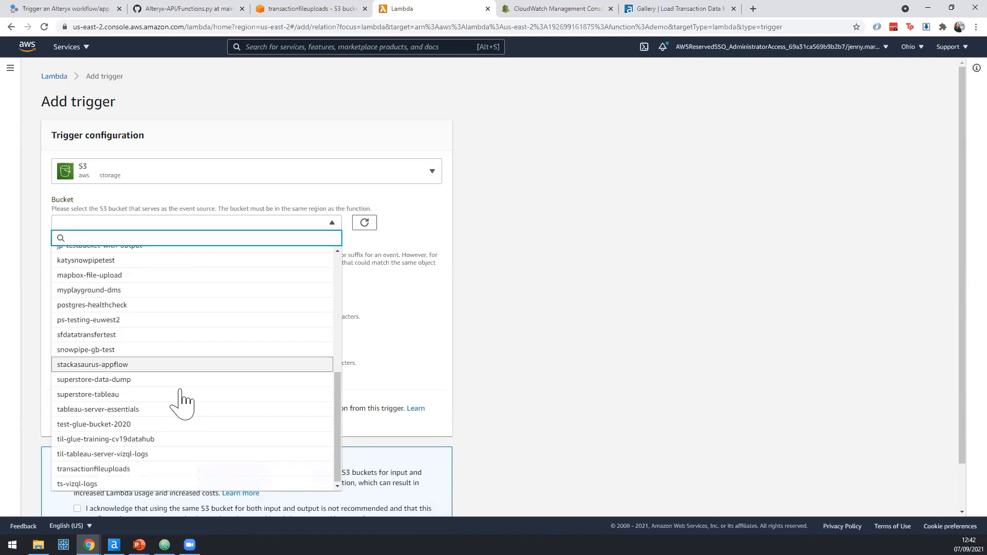
click(136, 469)
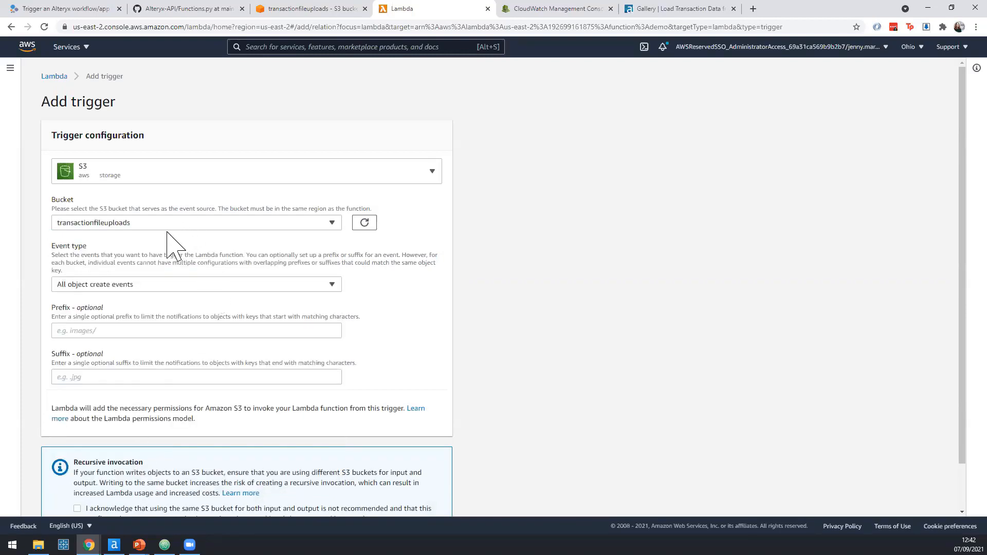
- Set the trigger's event type to PUT and its suffix to .csv
click(123, 286)
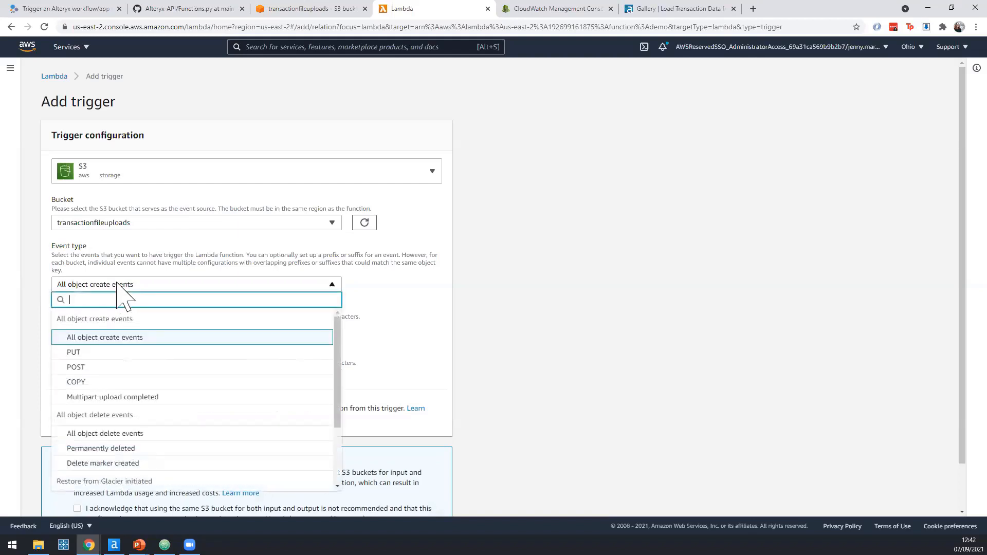
click(89, 354)
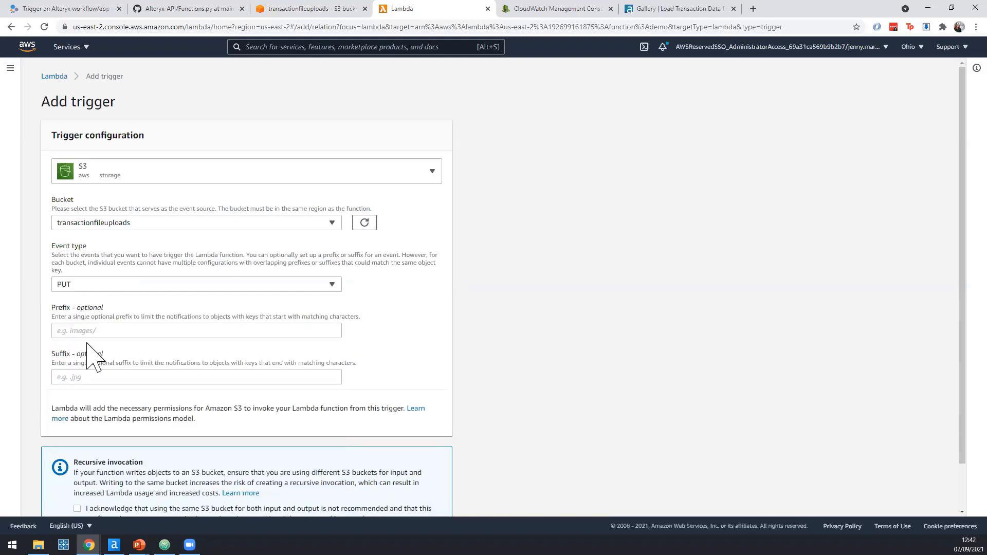
click(101, 371)
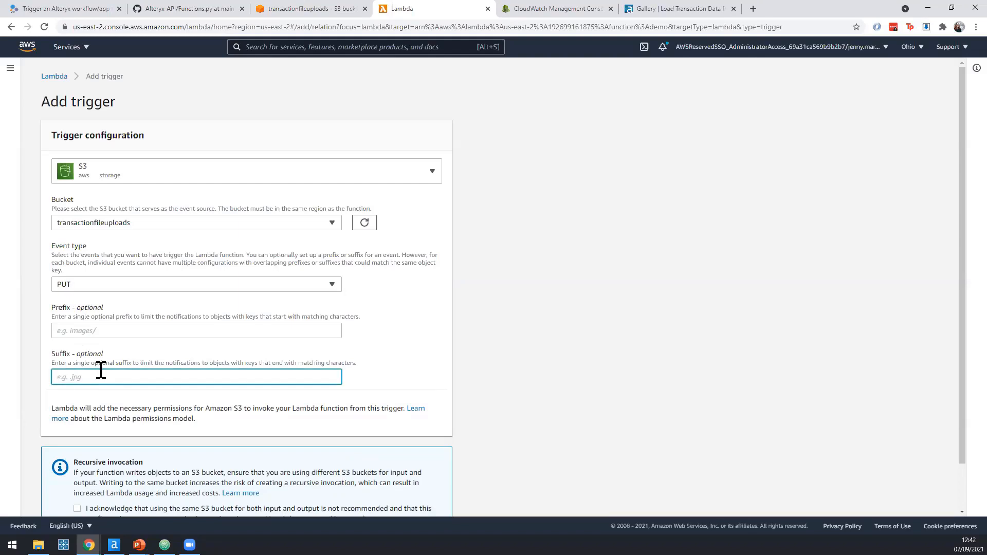
text(.csv)
- Acknowledge the recursive invocation notice, try to add the S3 trigger, and leave the trigger setup
scroll(101, 372, down, 2)
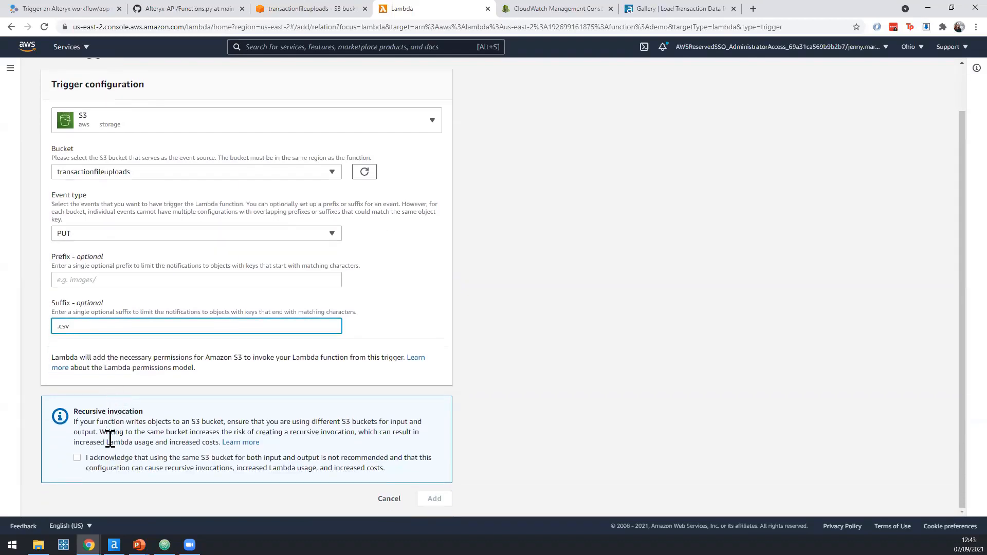
click(77, 457)
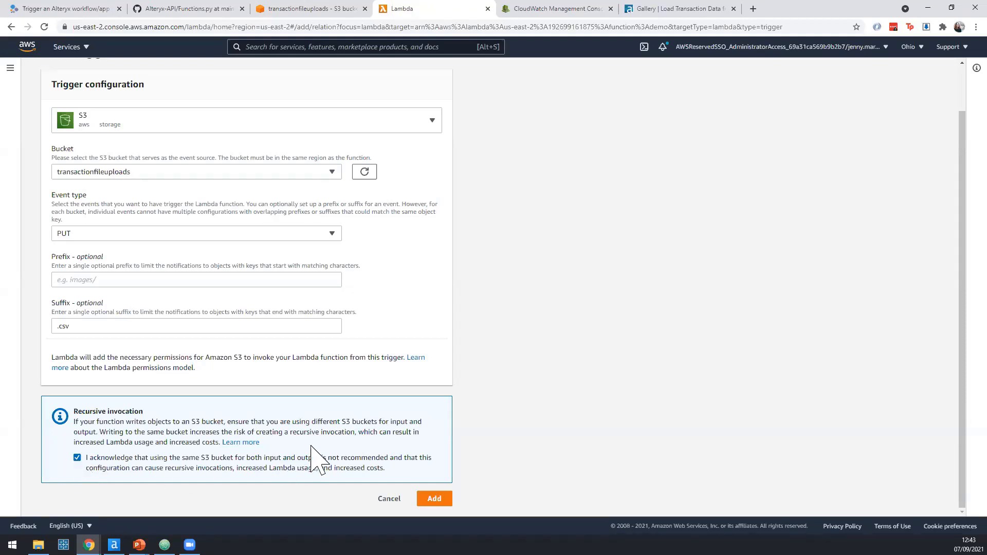
click(429, 499)
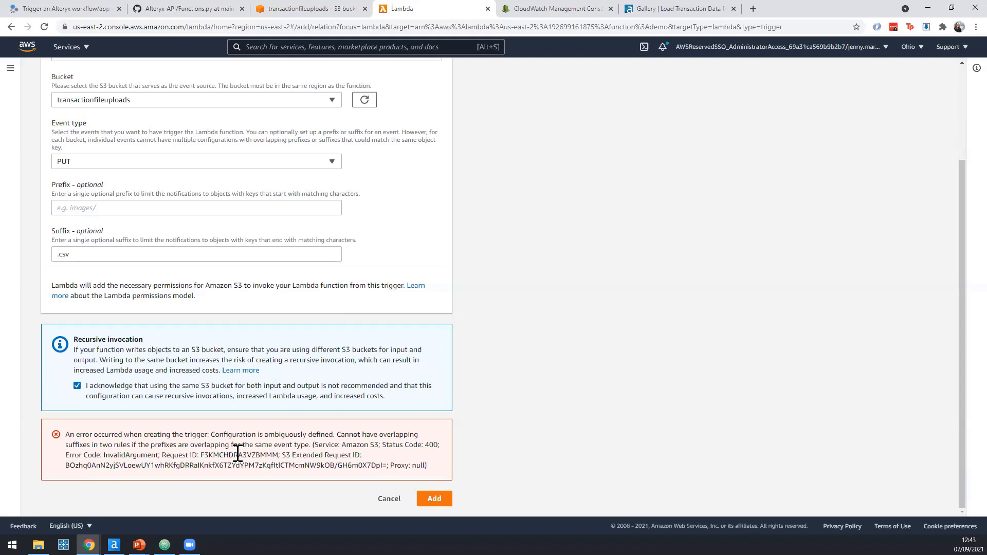
click(391, 500)
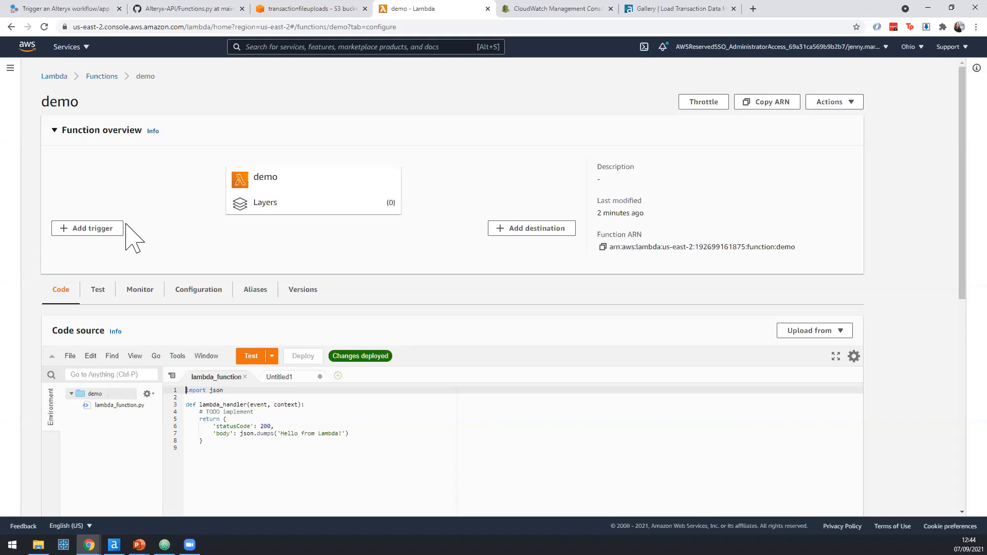
- Switch to the Alteryx-API Functions.py page on GitHub, look through the script, and copy all of its code
click(98, 5)
click(181, 7)
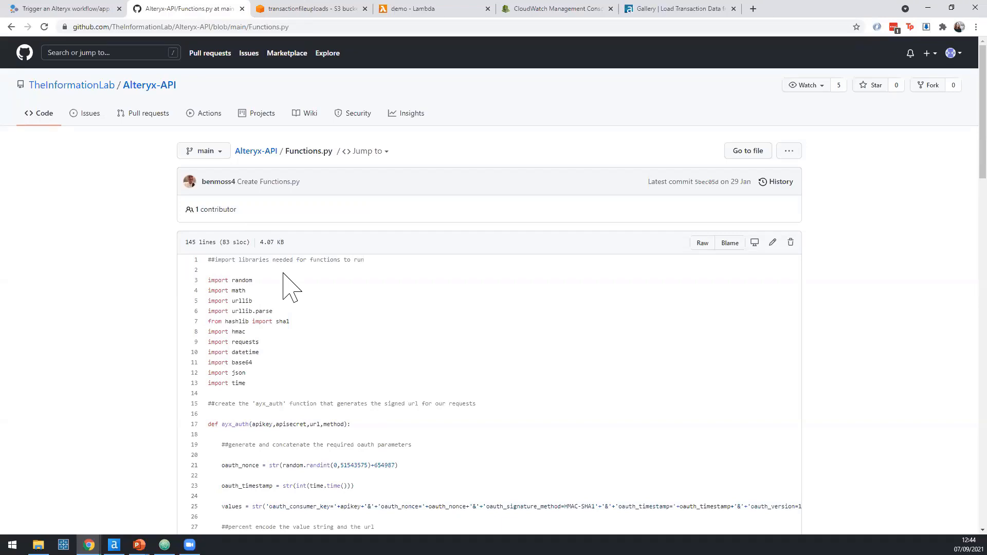
scroll(291, 288, down, 12)
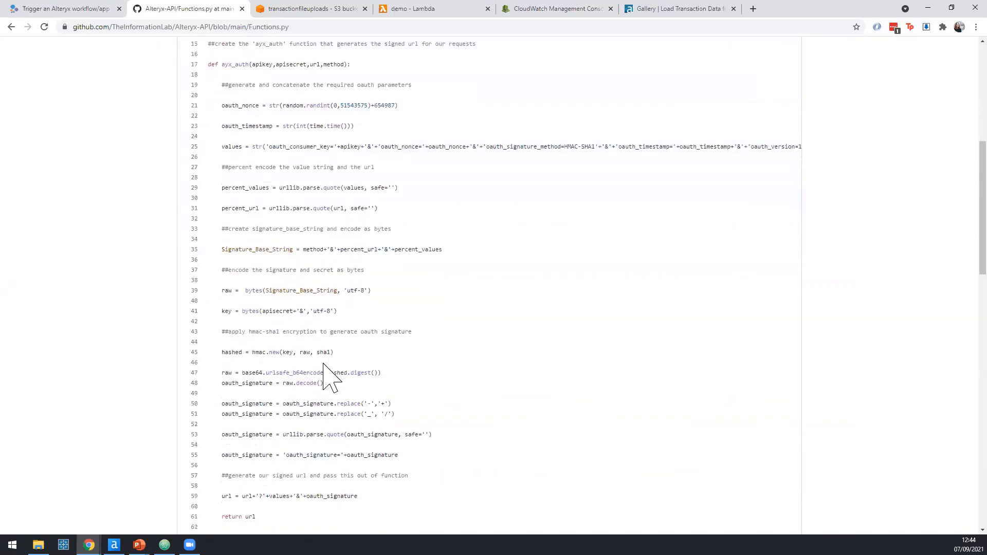
scroll(329, 378, down, 2)
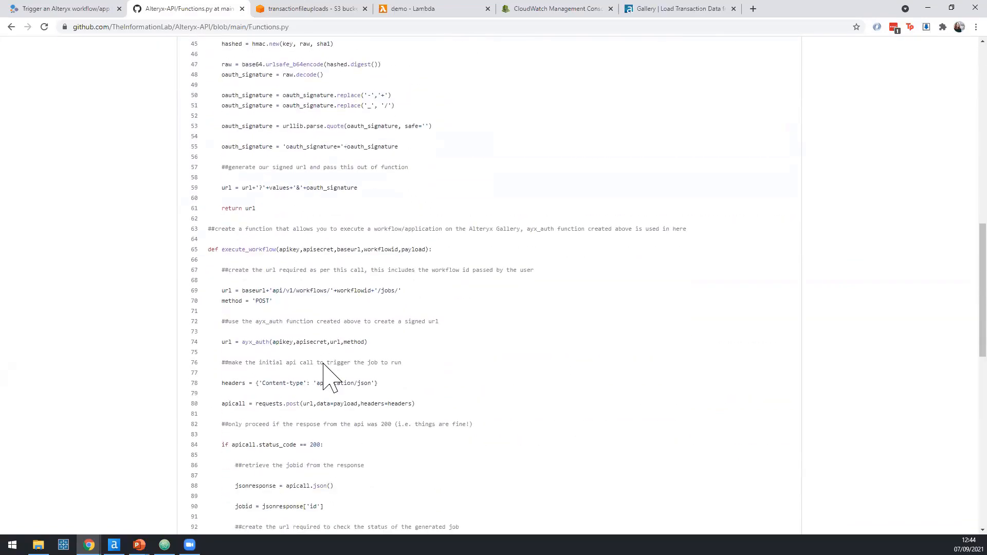
scroll(323, 367, down, 11)
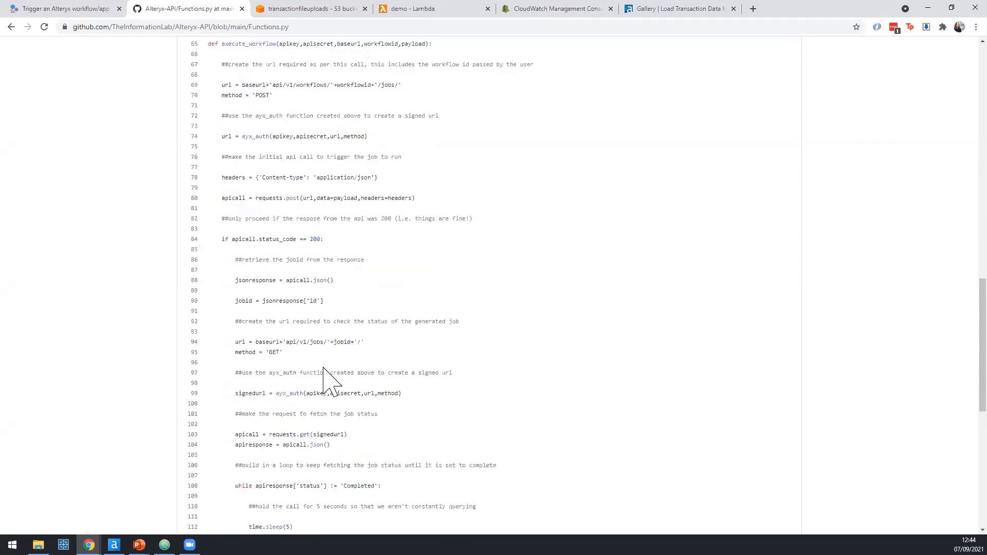
scroll(347, 372, down, 3)
scroll(320, 368, up, 20)
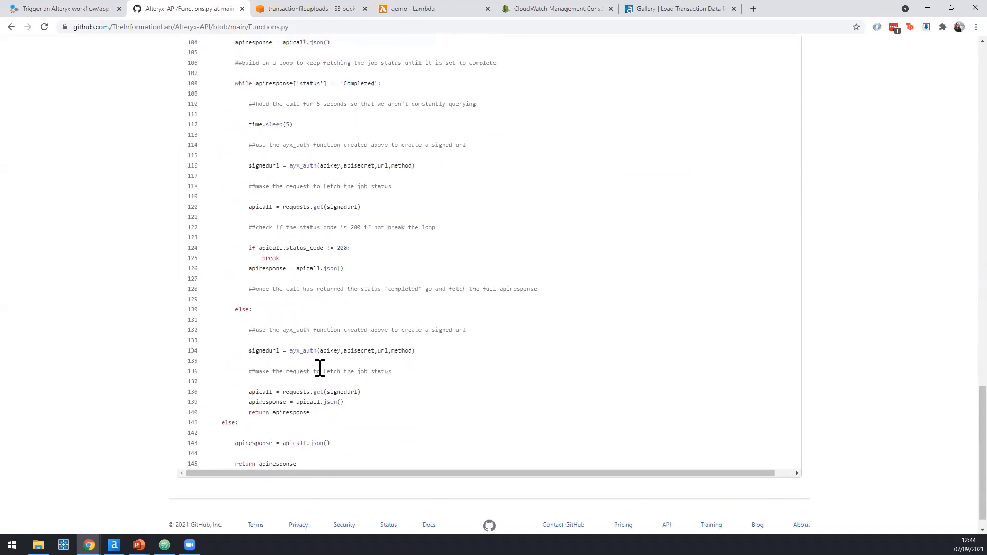
drag(209, 260, 305, 437)
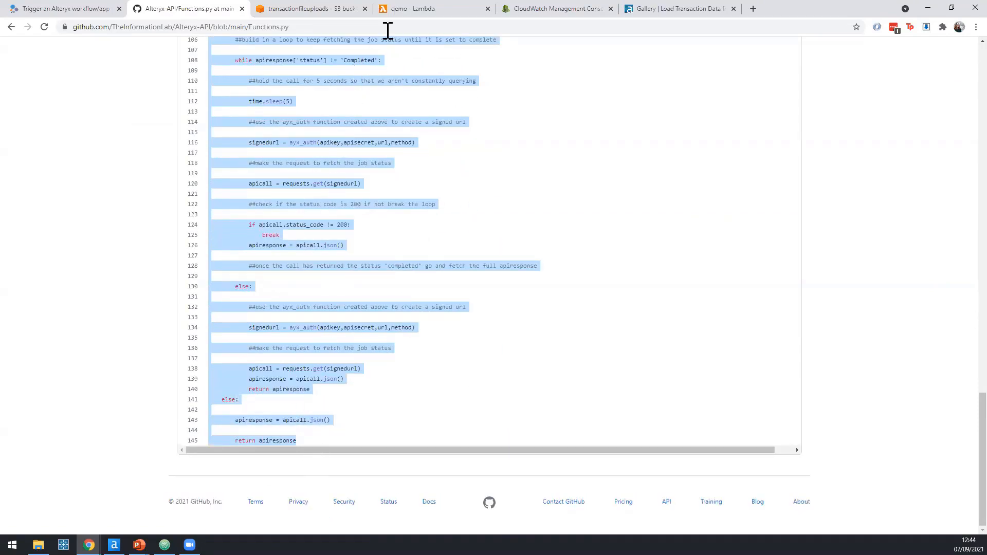
- Return to the demo function in Lambda and paste the copied Functions.py code into the empty Untitled1 file
click(399, 14)
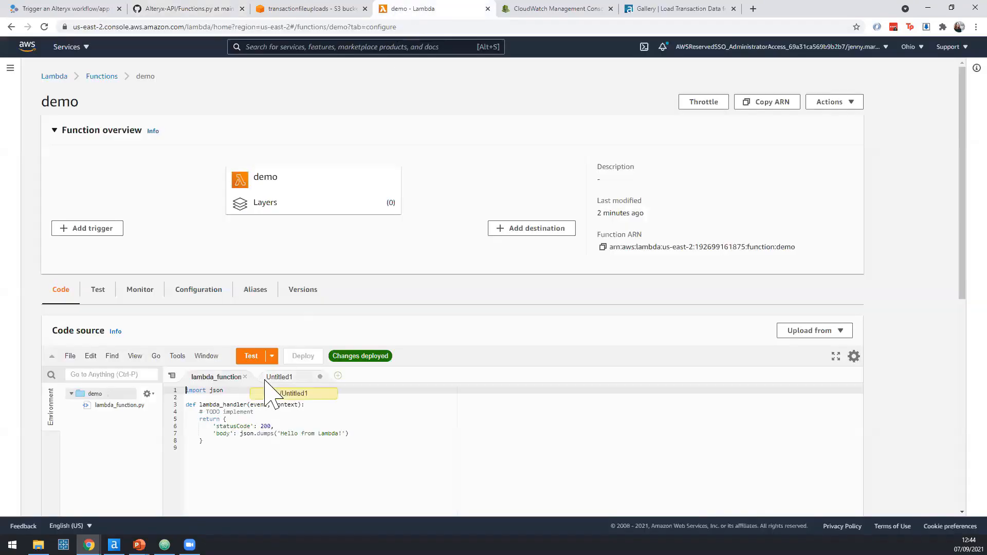
click(70, 356)
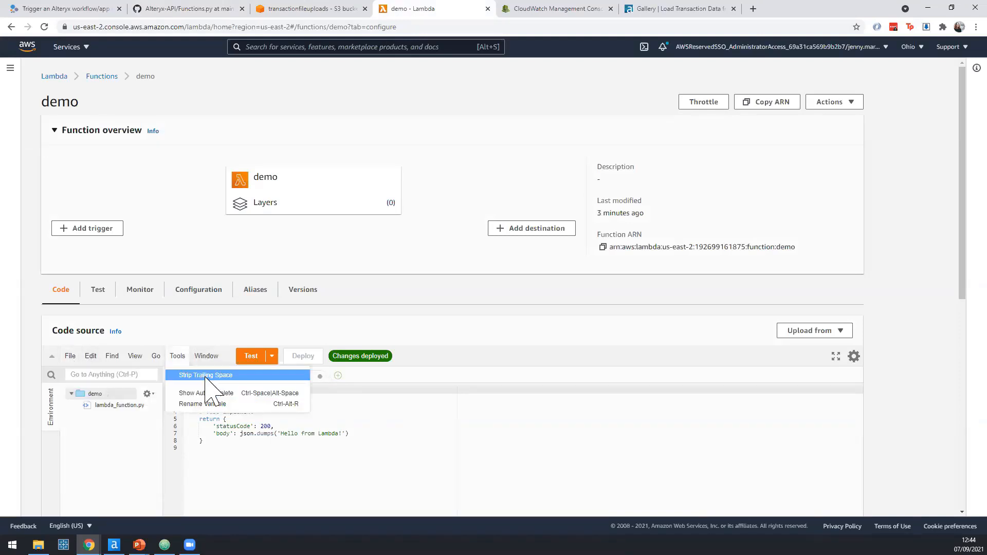
click(326, 383)
click(297, 377)
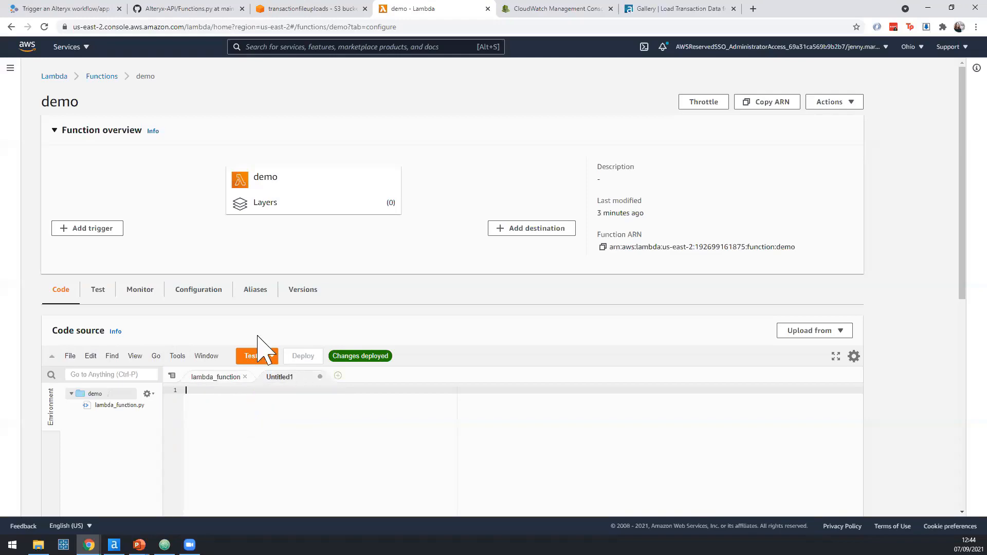
key(ctrl+v)
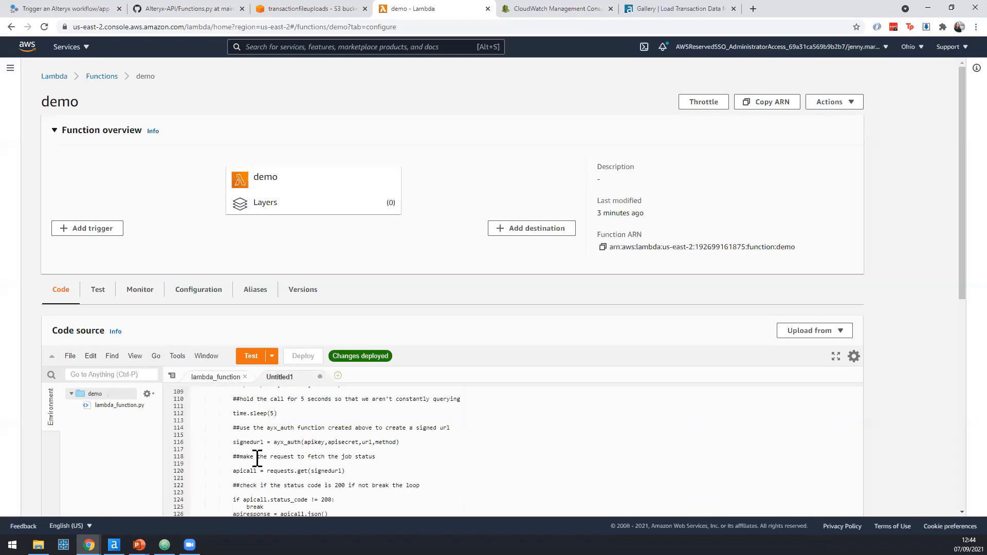
- Examine the pasted code's library imports and its ayx_auth and execute_workflow functions
scroll(392, 352, down, 4)
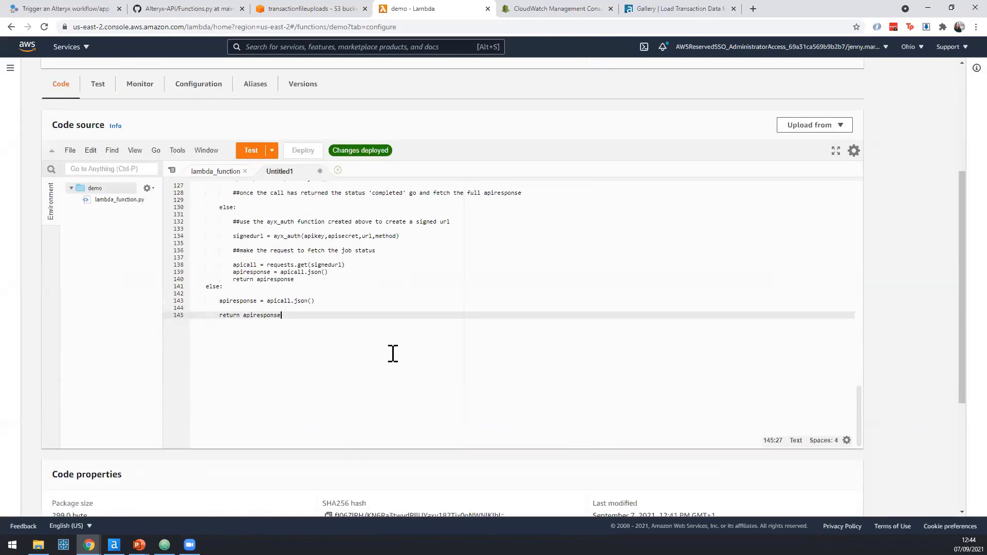
scroll(384, 355, up, 5)
scroll(372, 368, up, 15)
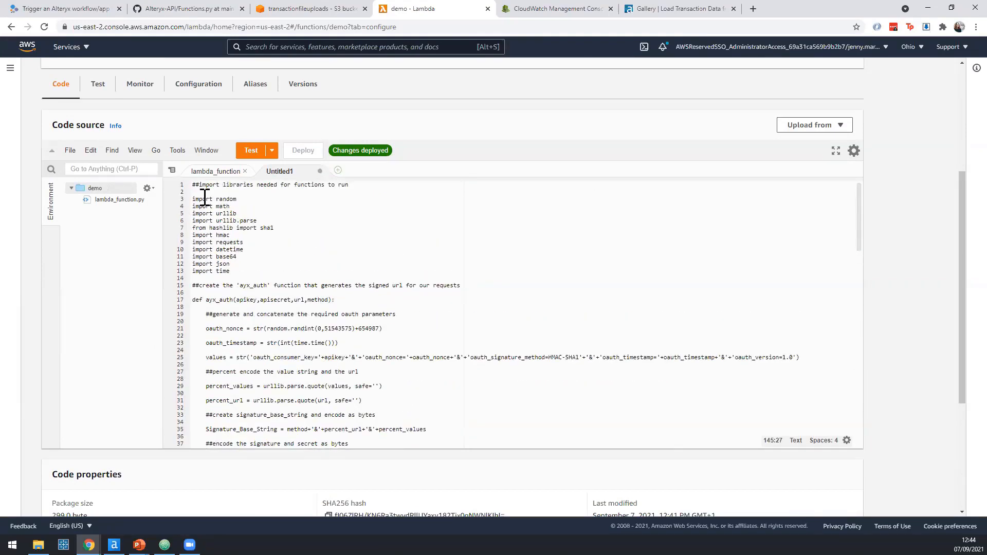
scroll(205, 197, down, 2)
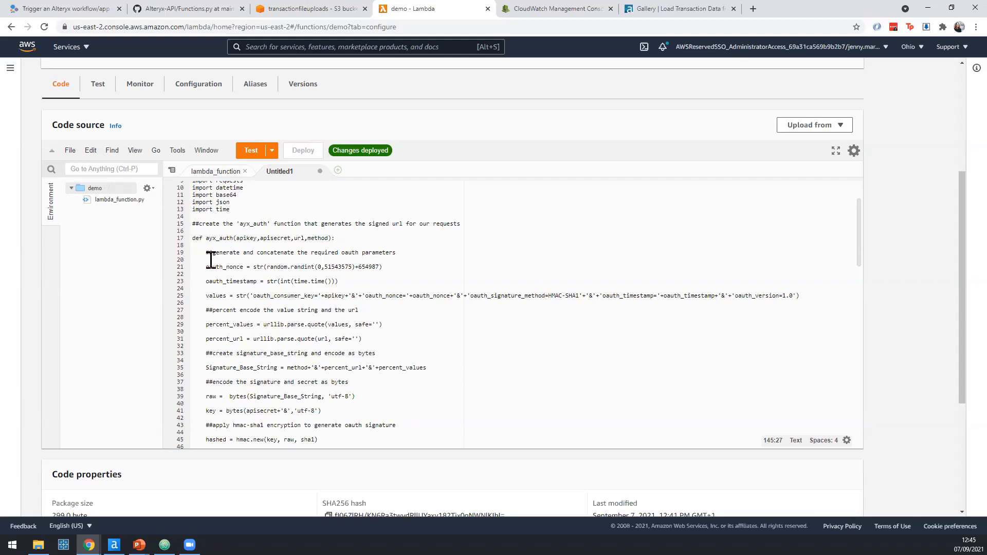
scroll(252, 334, down, 5)
scroll(257, 342, down, 1)
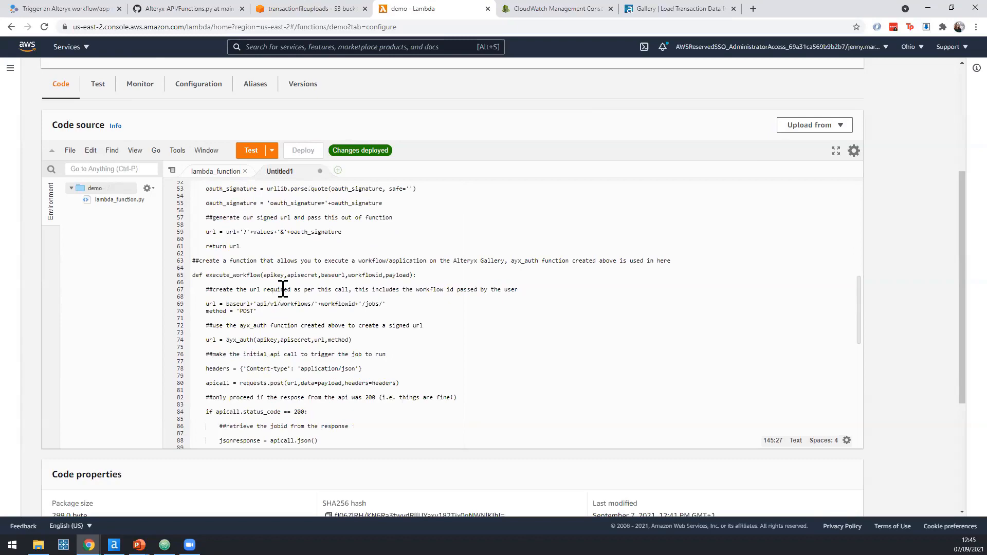
scroll(283, 289, down, 6)
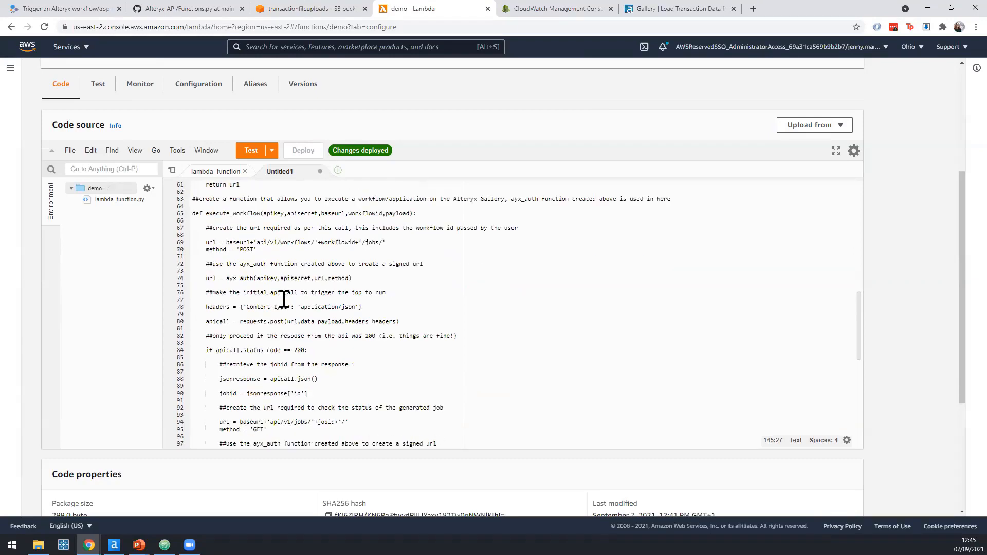
scroll(268, 319, down, 3)
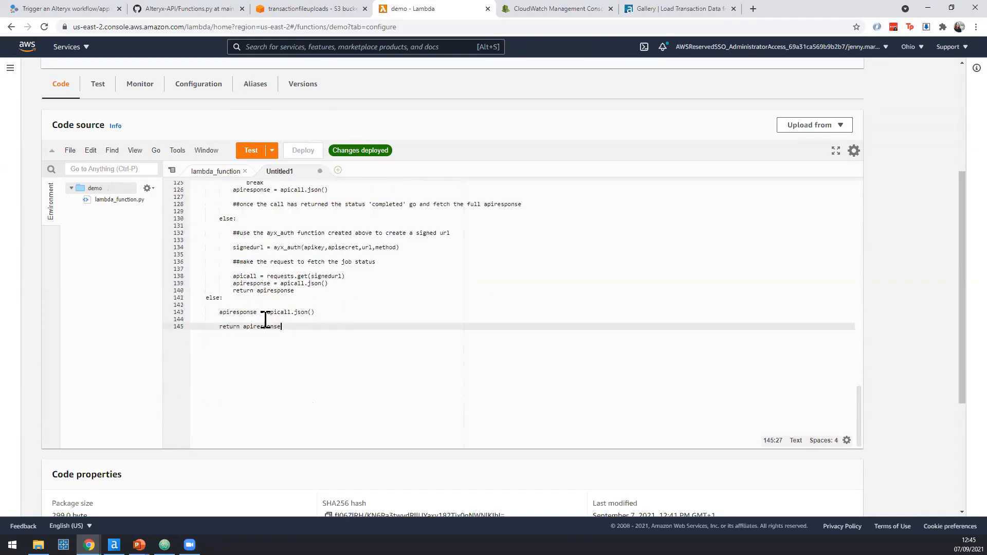
scroll(267, 332, up, 15)
scroll(280, 360, up, 4)
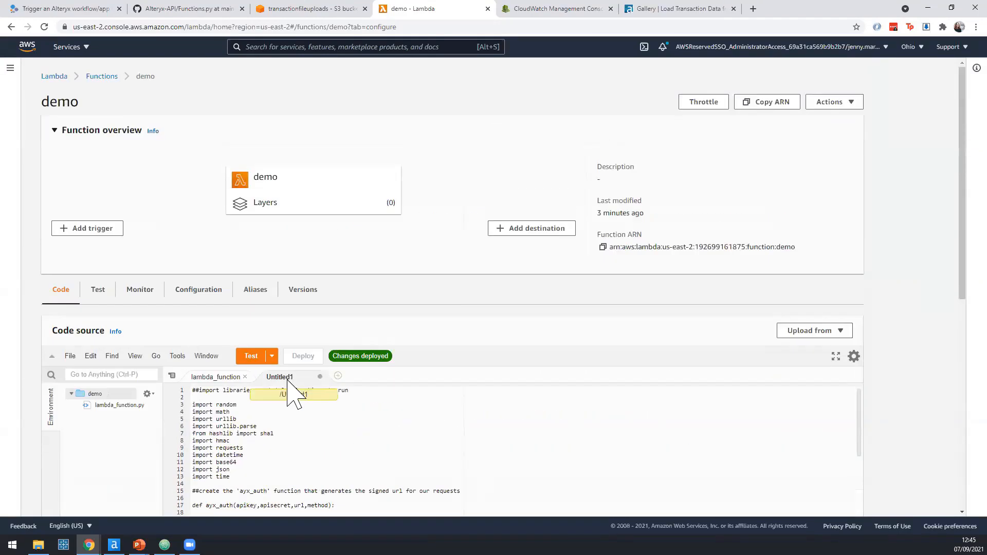
- Save the Untitled1 file as AYXAPI.py in the demo function's root folder
scroll(257, 381, down, 1)
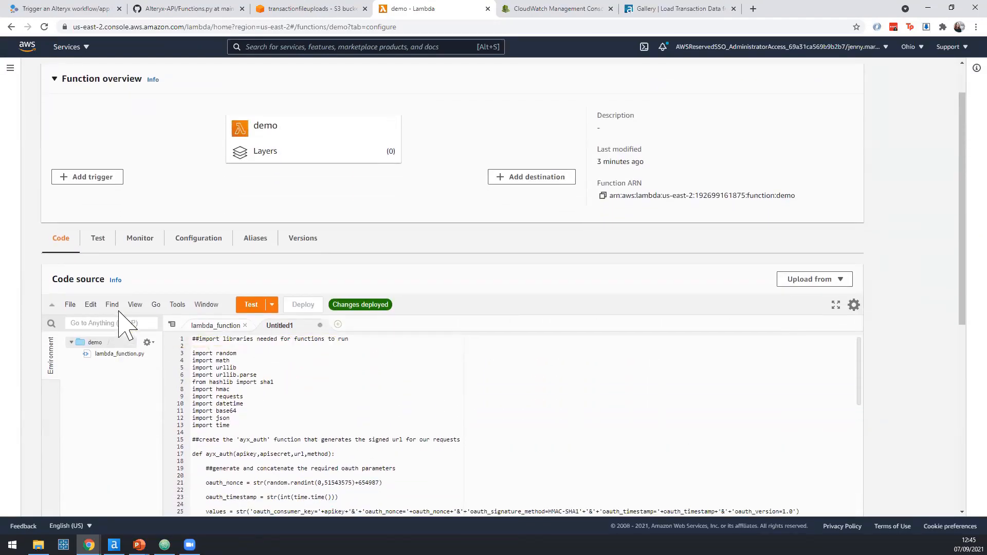
click(70, 304)
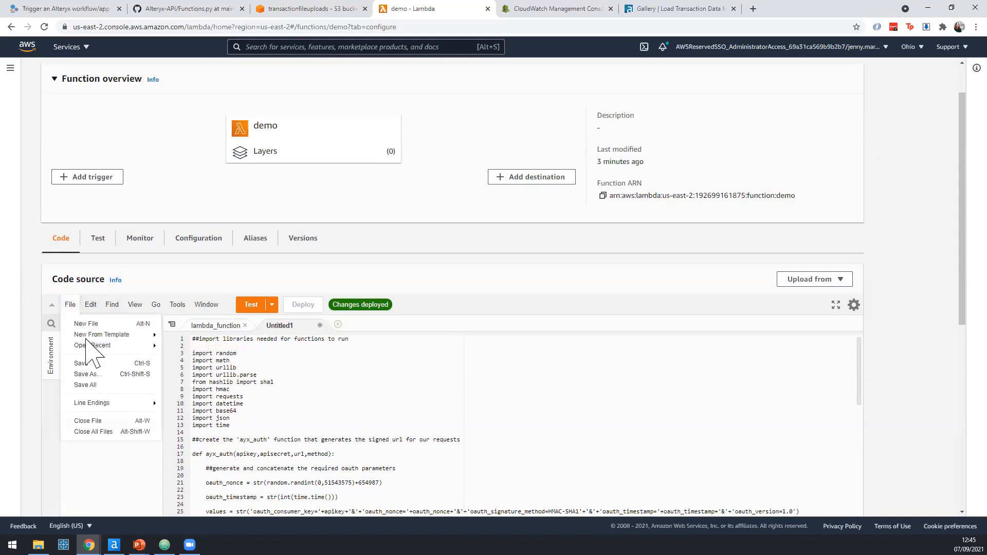
click(99, 374)
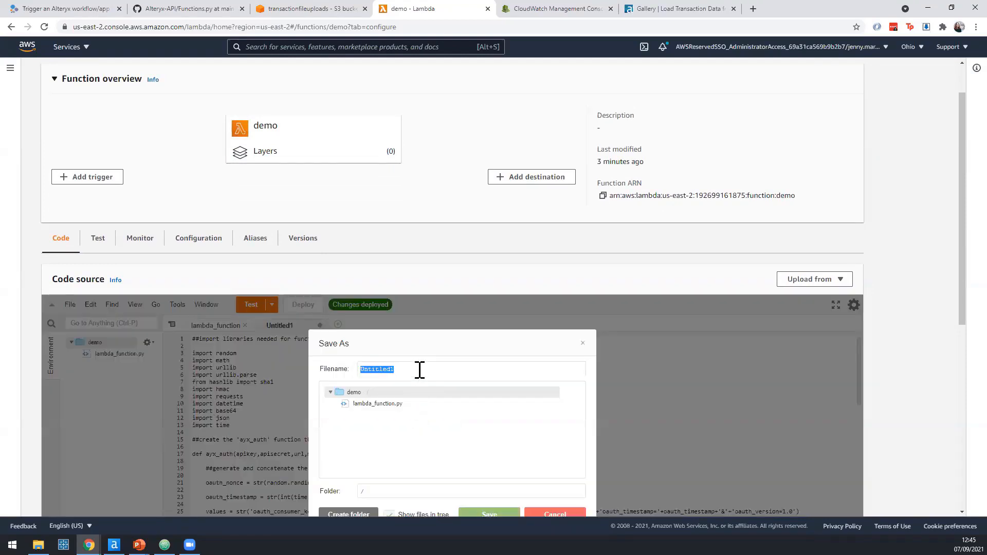
text(AYXAPI.py)
scroll(514, 435, down, 1)
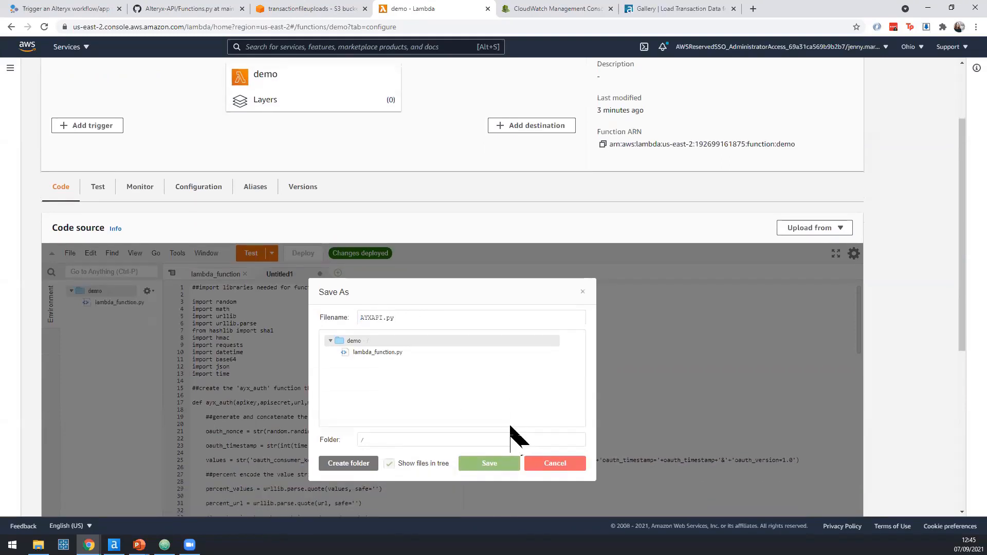
click(489, 464)
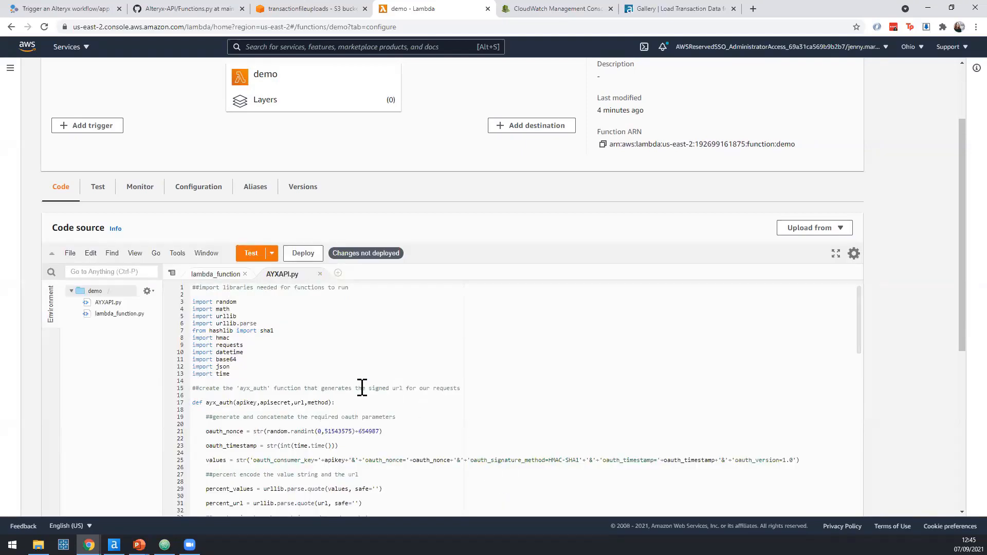
- Examine the library imports and the start of the ayx_auth function in AYXAPI.py
click(211, 303)
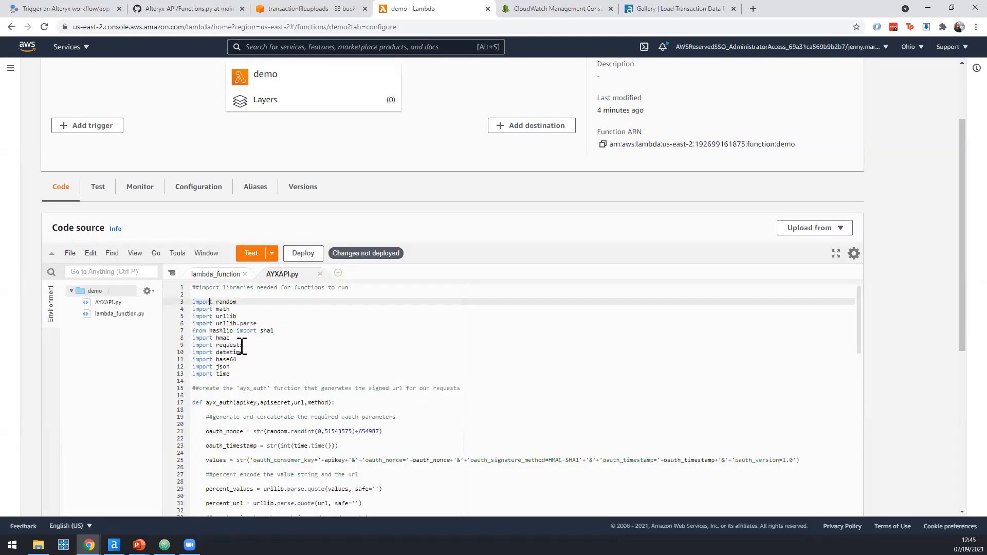
click(294, 338)
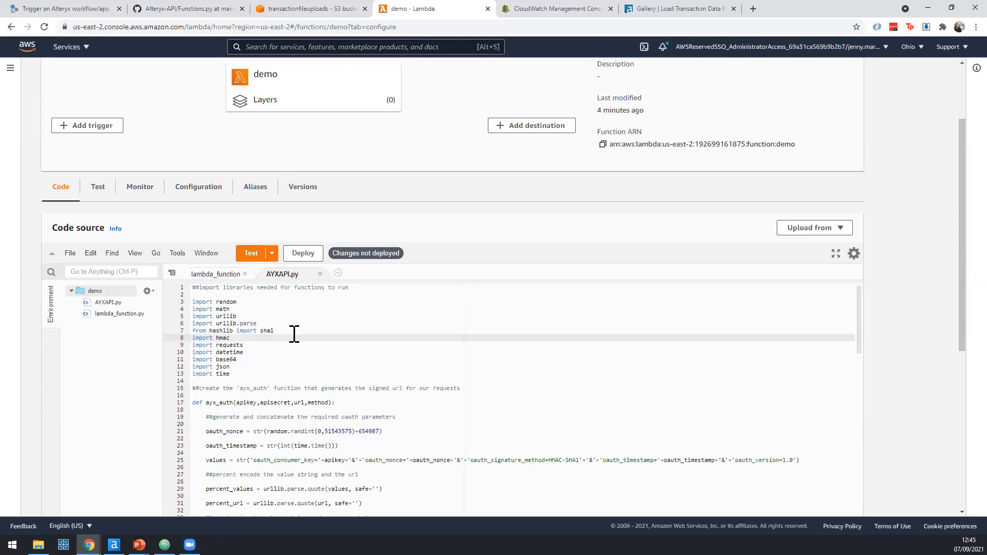
scroll(294, 334, down, 1)
scroll(294, 337, down, 9)
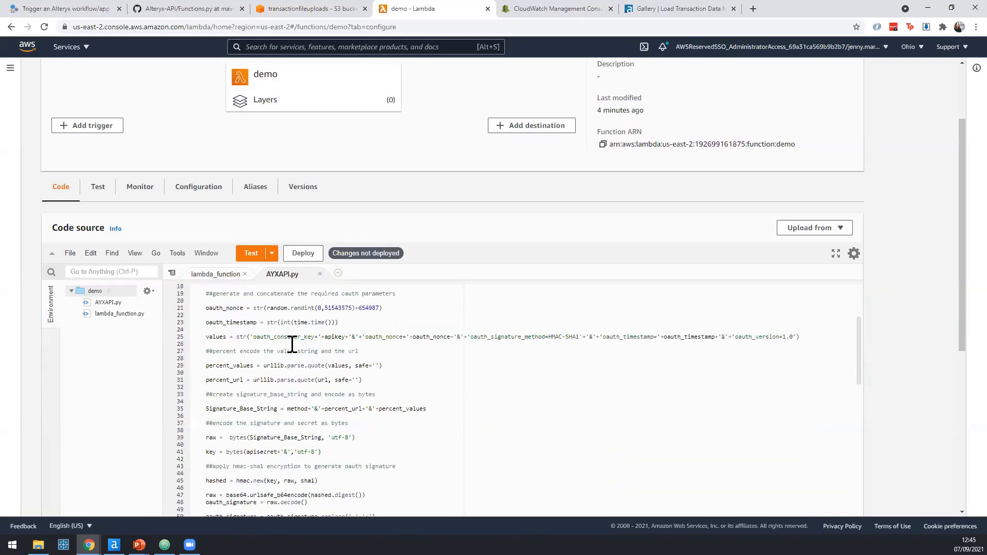
scroll(294, 344, up, 10)
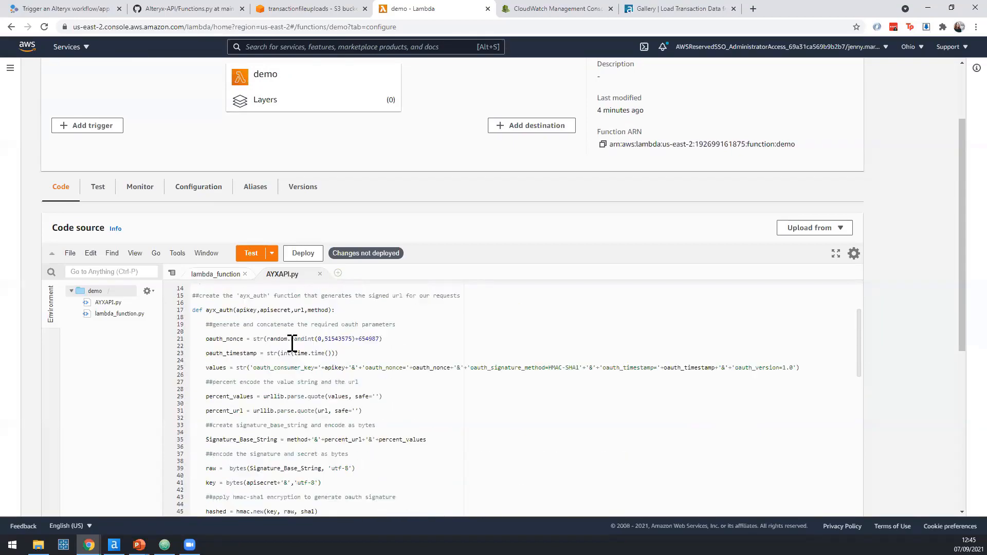
click(292, 339)
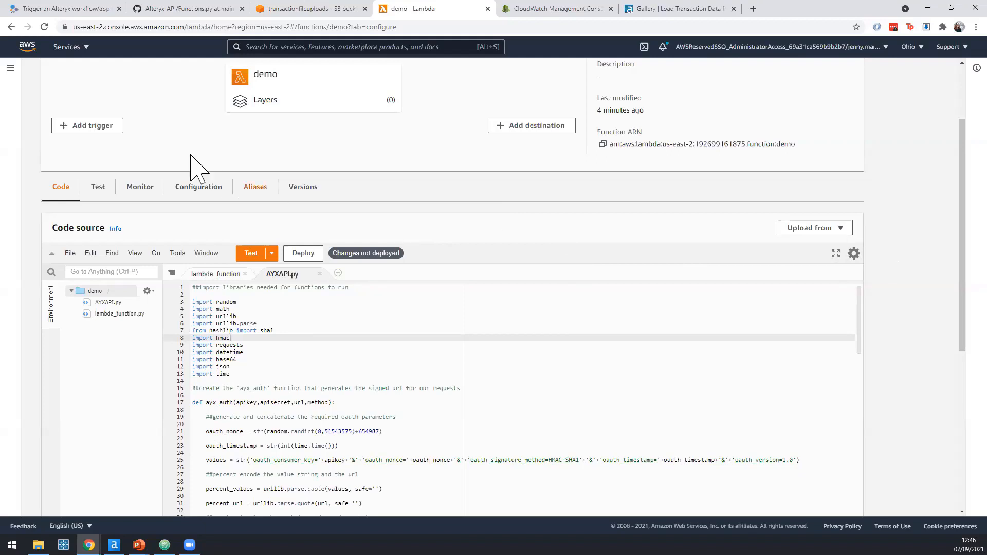
- View the Lambda layers list, and switch to the Alteryx-API repository on GitHub to view its requests-package.zip file
click(10, 68)
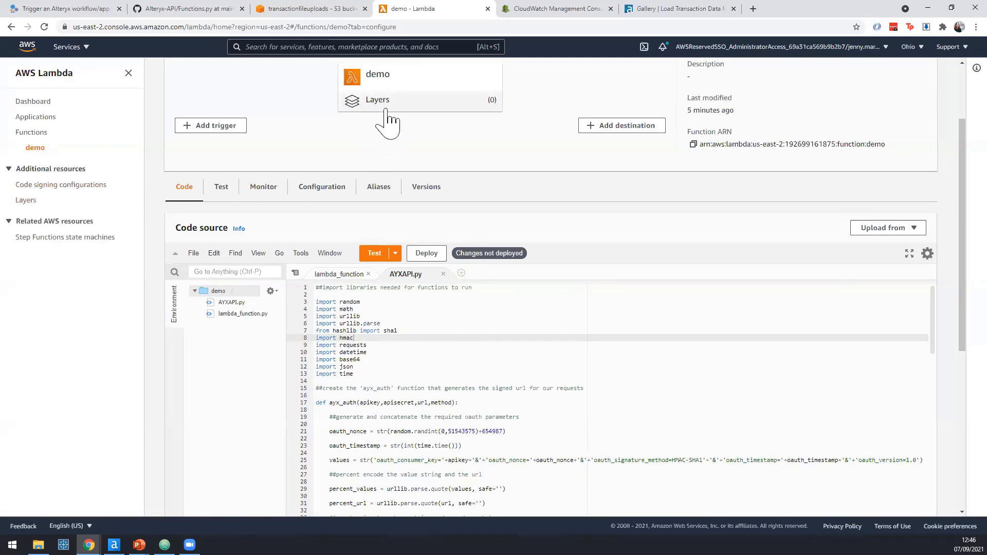
click(25, 200)
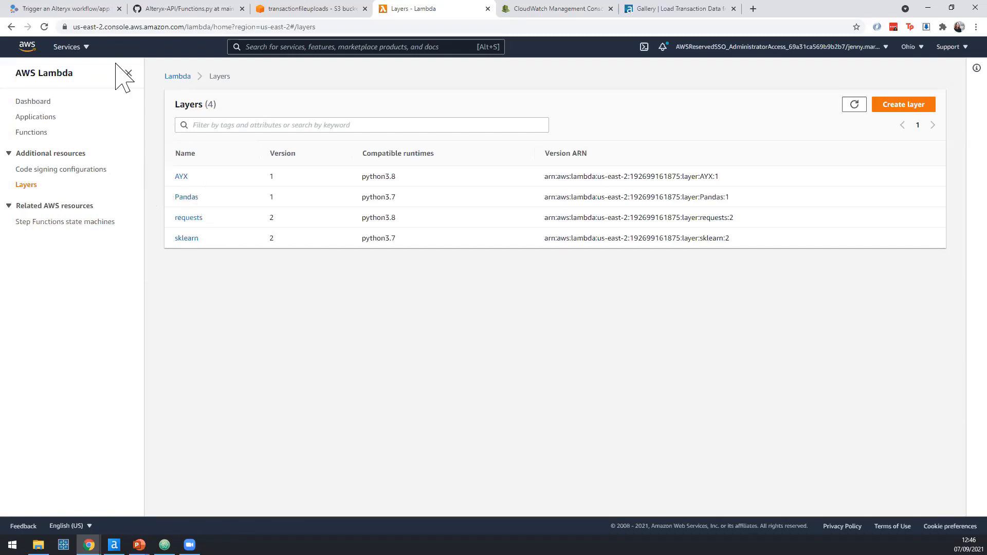
click(149, 9)
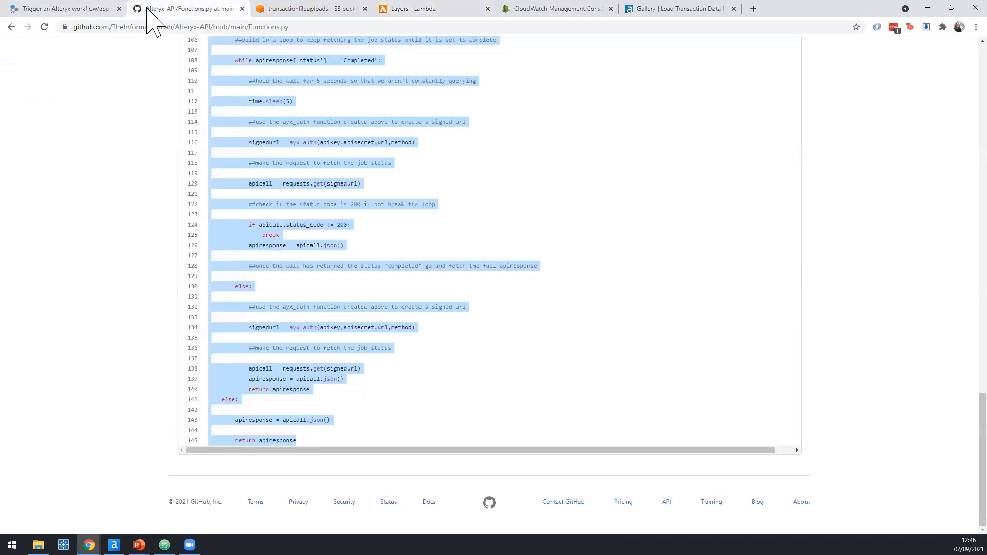
scroll(185, 216, up, 10)
scroll(183, 216, up, 10)
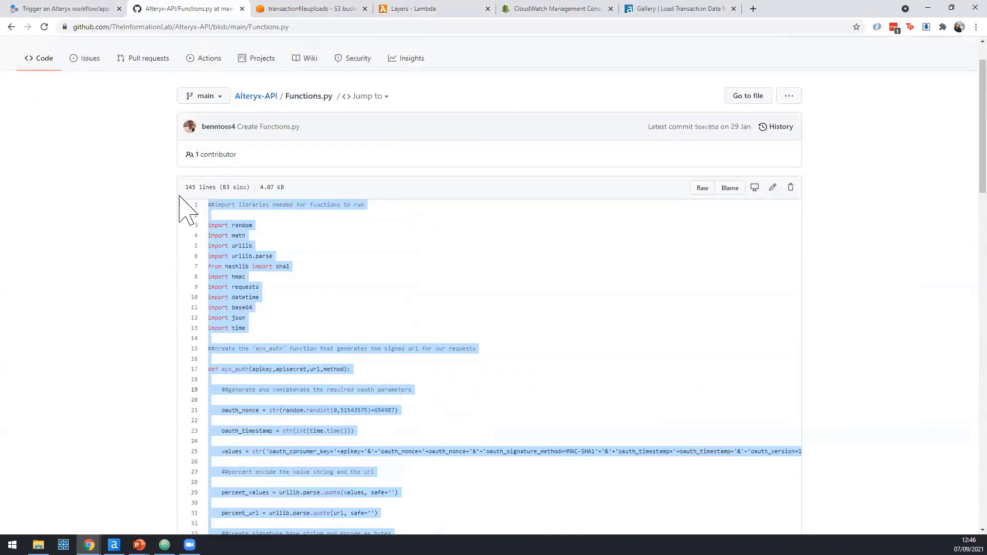
click(255, 137)
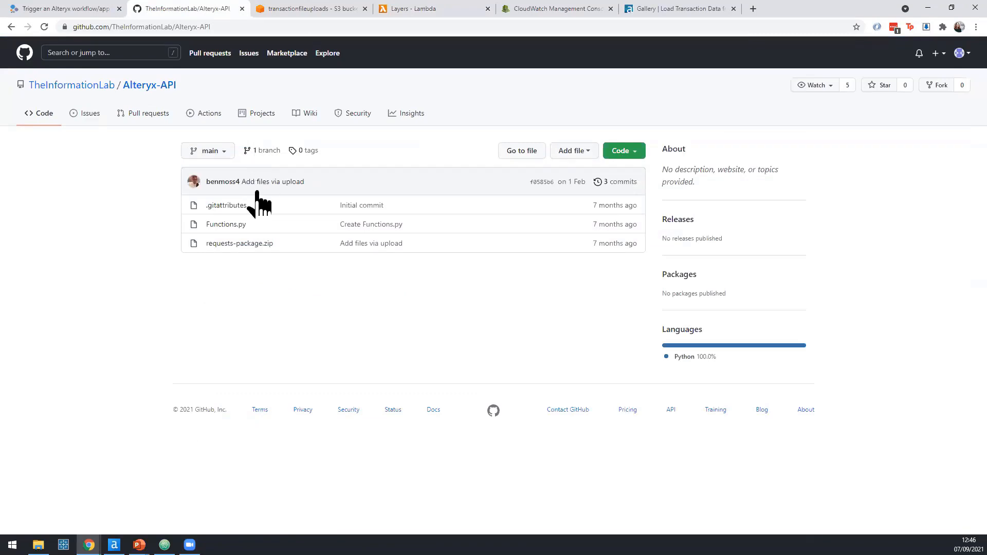
click(261, 249)
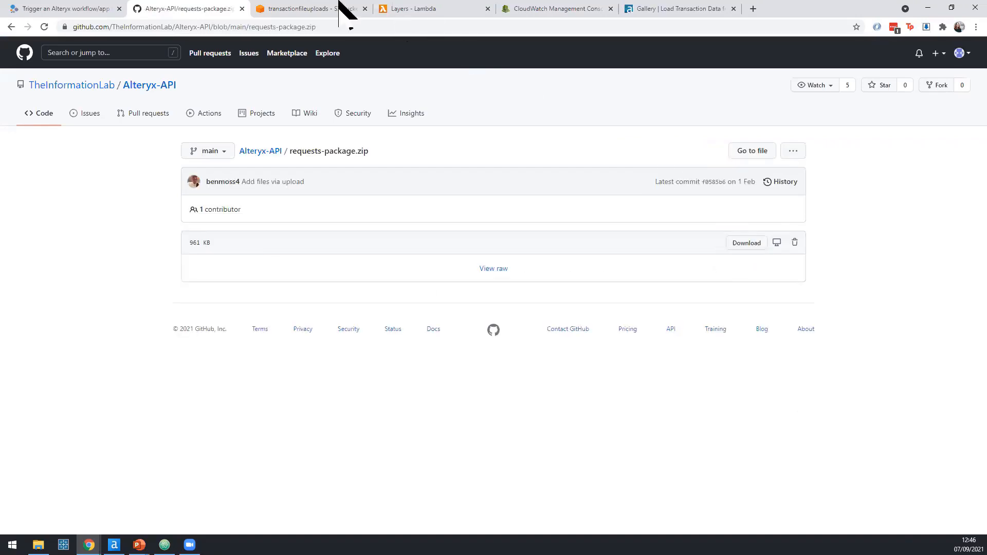
- Return to the Lambda layers list and start a new layer named requests-package
click(392, 10)
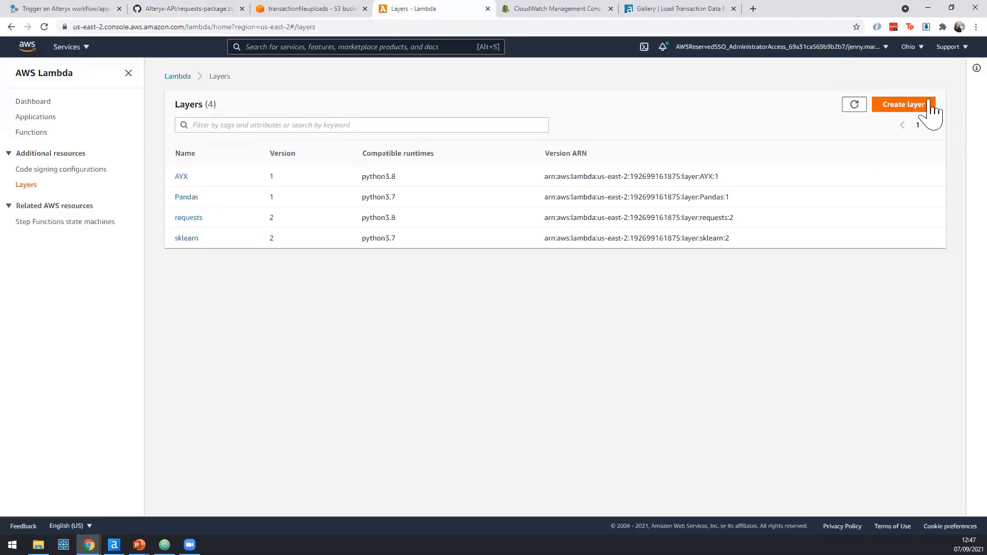
click(923, 105)
click(170, 176)
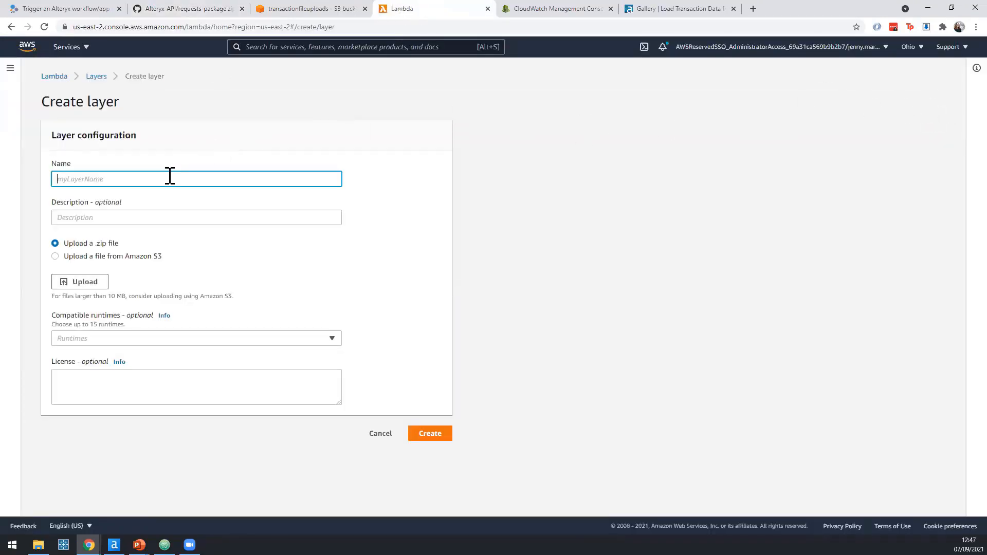
text(requests package)
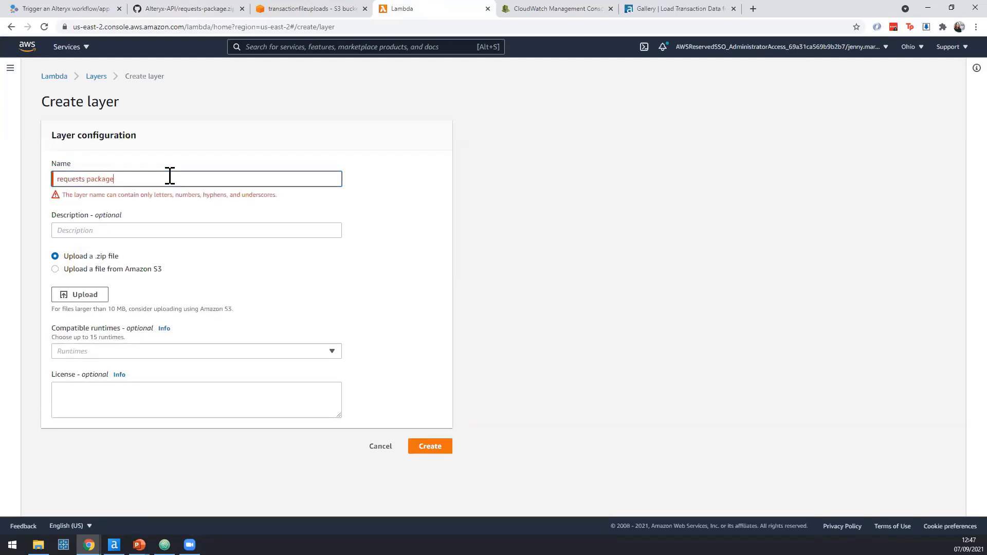
click(86, 178)
key(BackSpace)
text(-)
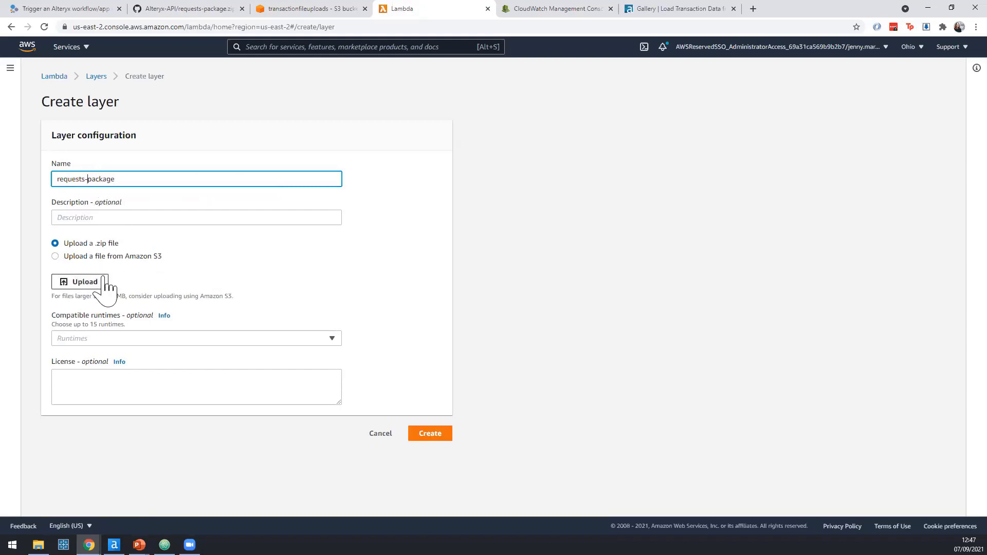
- Select Python 3.8 as the new layer's compatible runtime, and cancel the layer creation
click(112, 338)
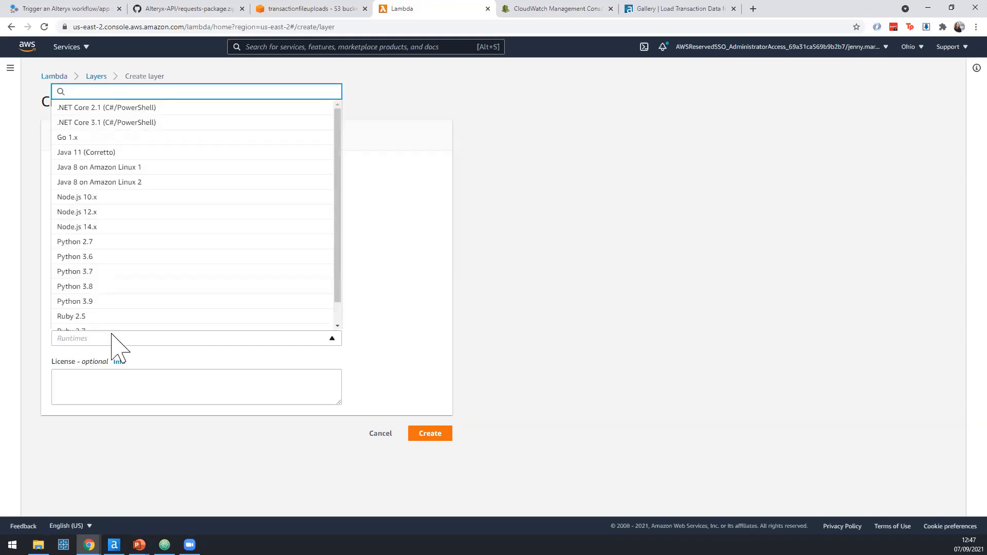
click(129, 286)
click(357, 341)
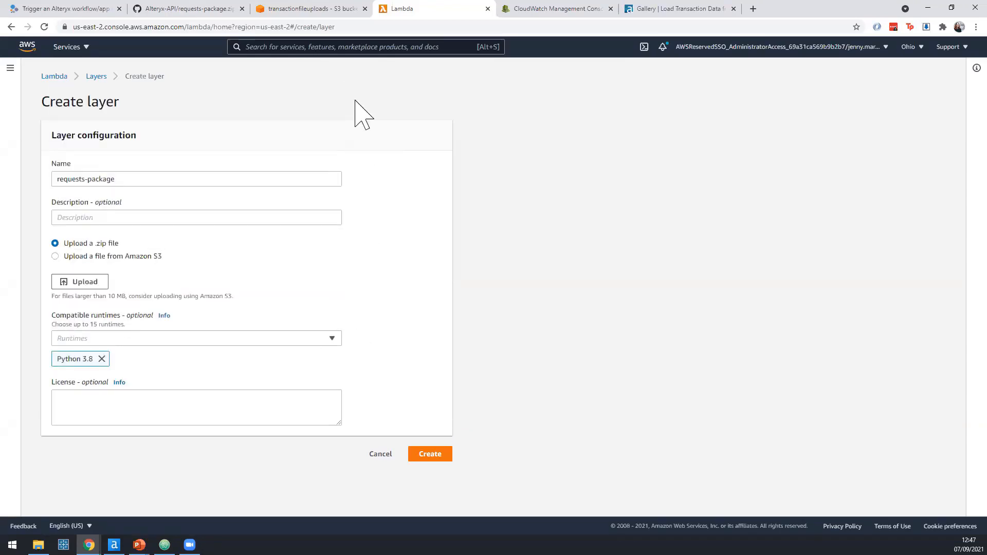
click(388, 456)
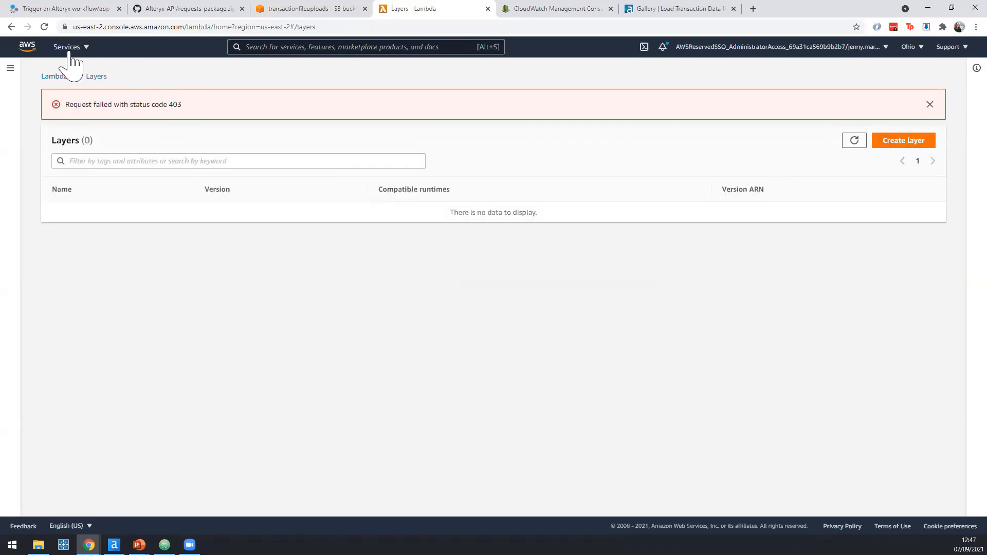
- Try to return to the Lambda functions list, reload the signed-out session and choose IAM user sign-in
click(57, 76)
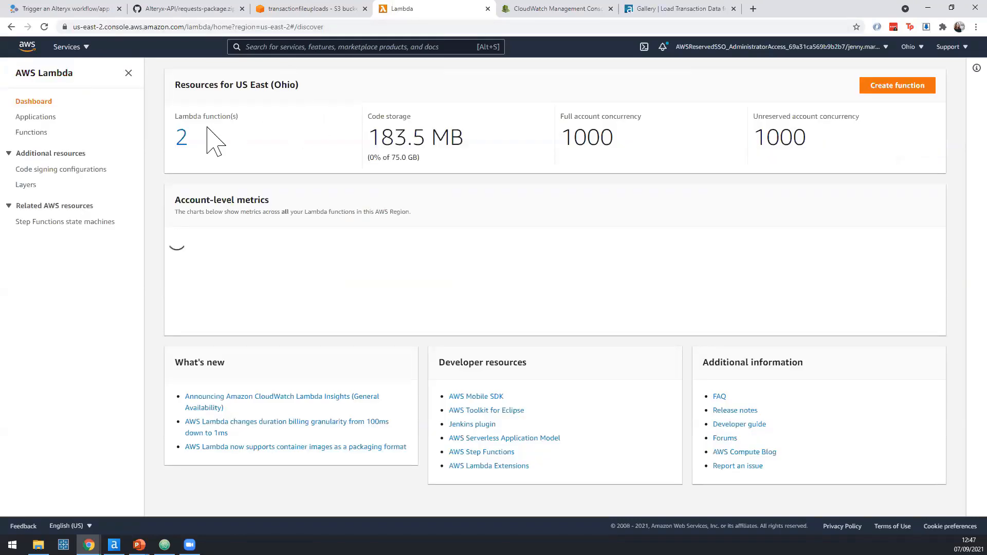
click(181, 143)
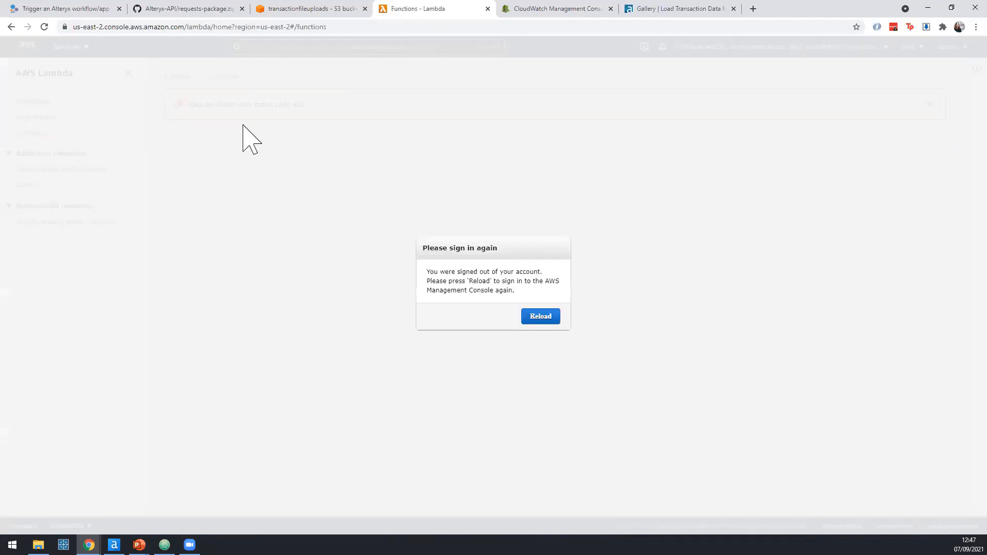
click(547, 319)
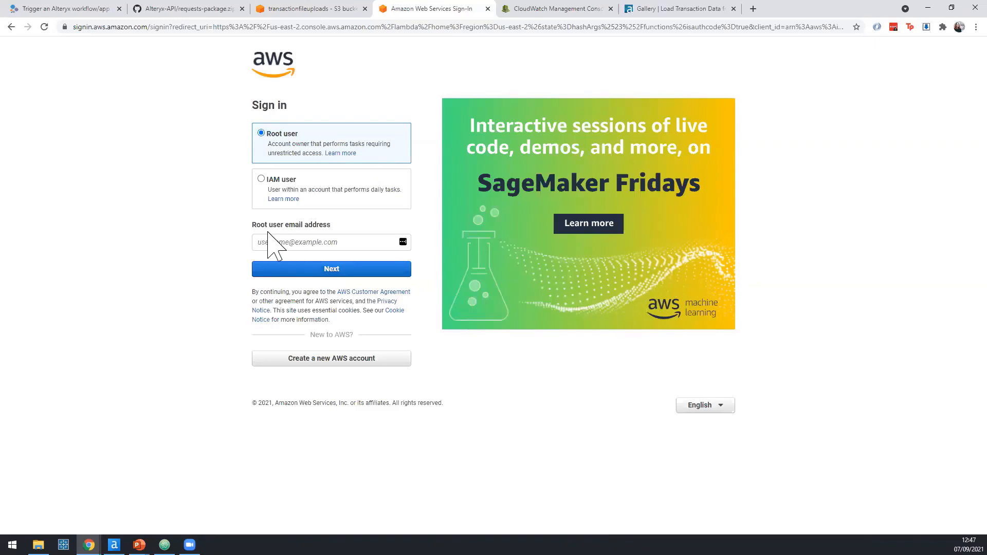
click(261, 179)
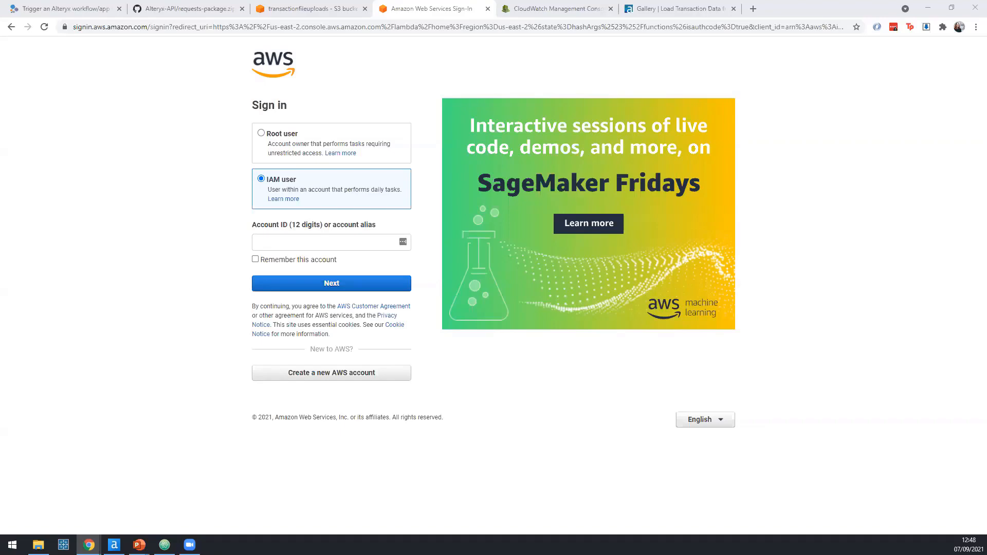
- Open Lambda from the signed-in AWS Management Console and reopen the demo function
drag(502, 10, 415, 11)
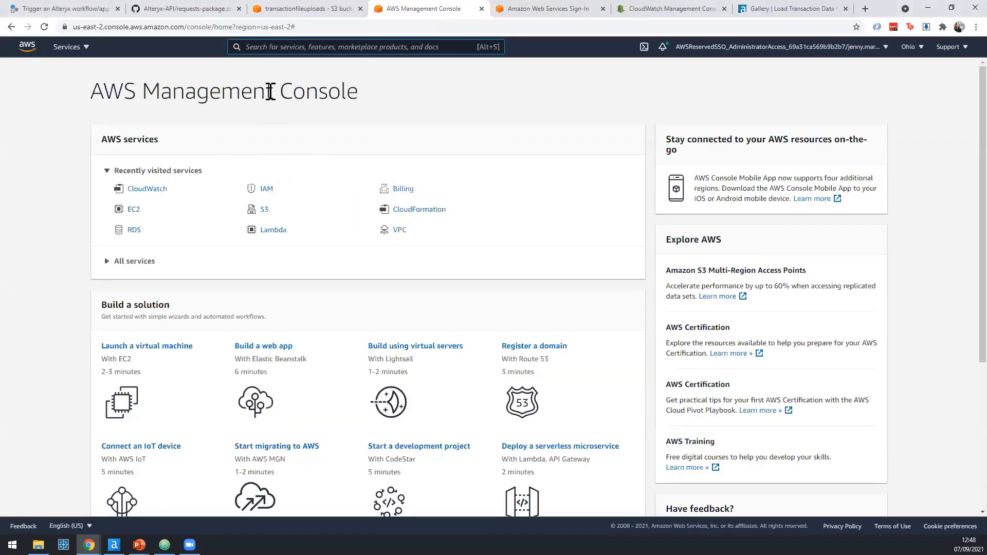
click(274, 231)
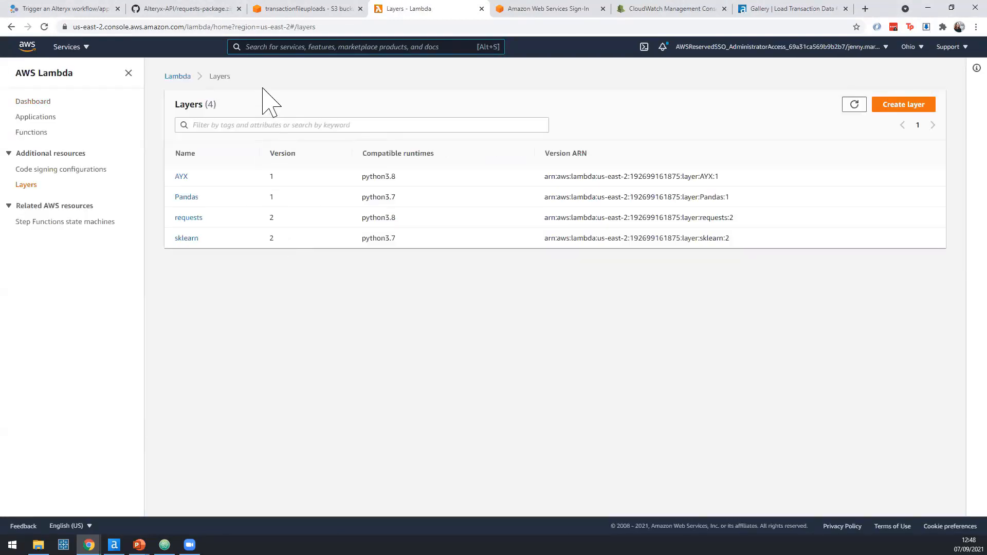
click(177, 76)
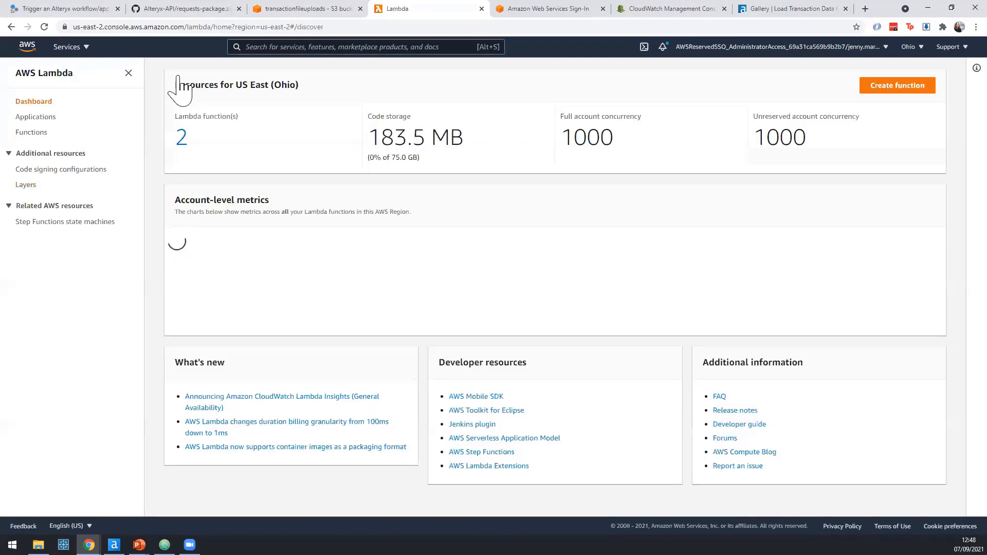
click(181, 137)
click(211, 198)
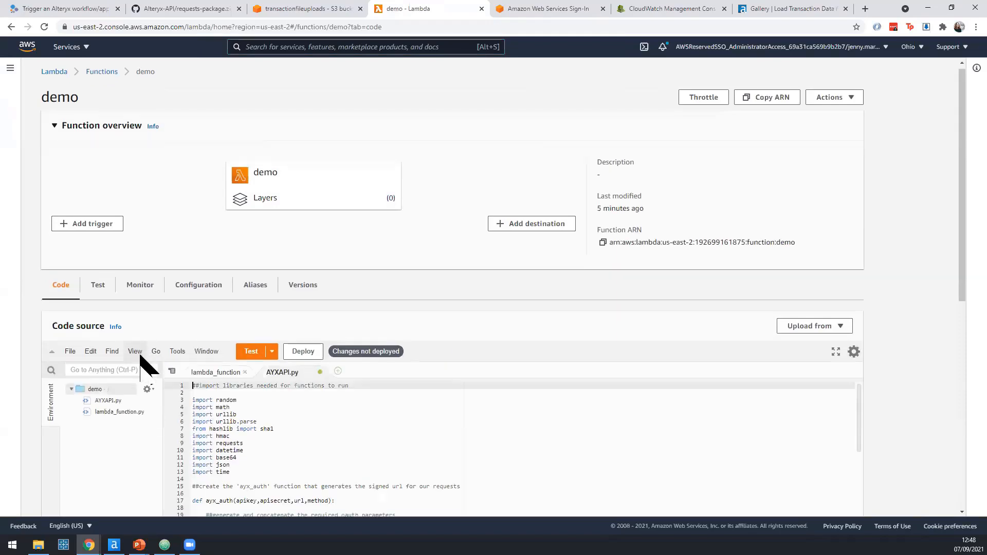
- Add version 1 of the custom layer requests to the demo function
scroll(136, 362, down, 2)
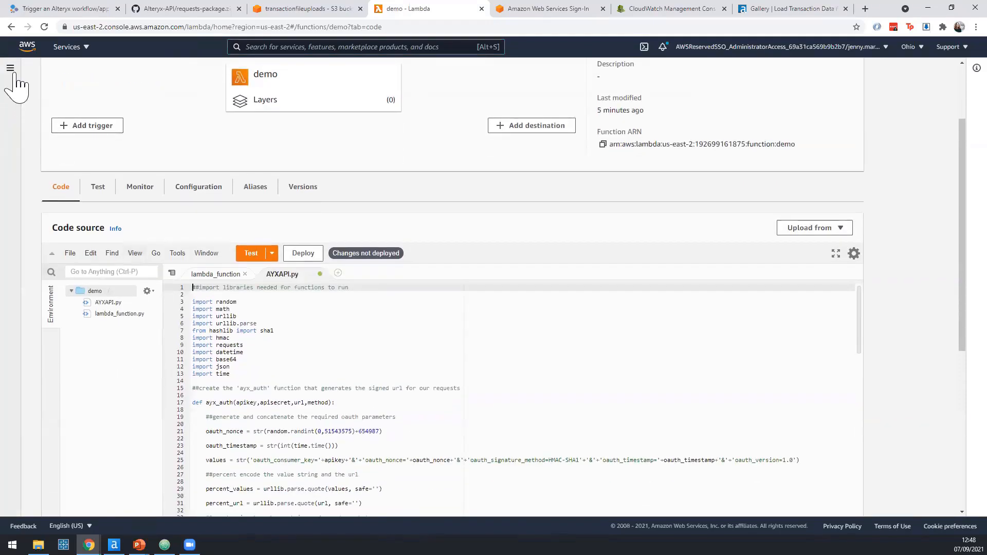
scroll(138, 362, down, 6)
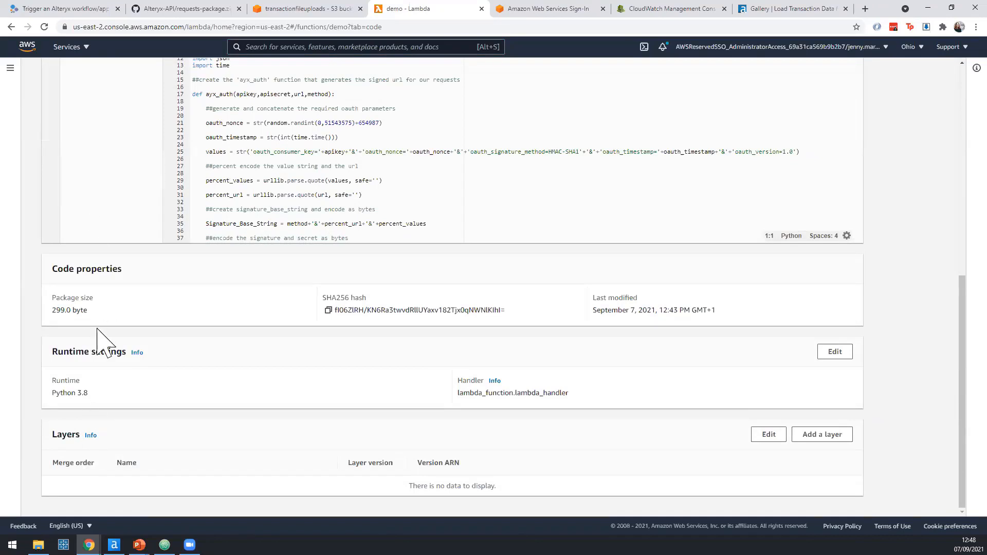
click(817, 435)
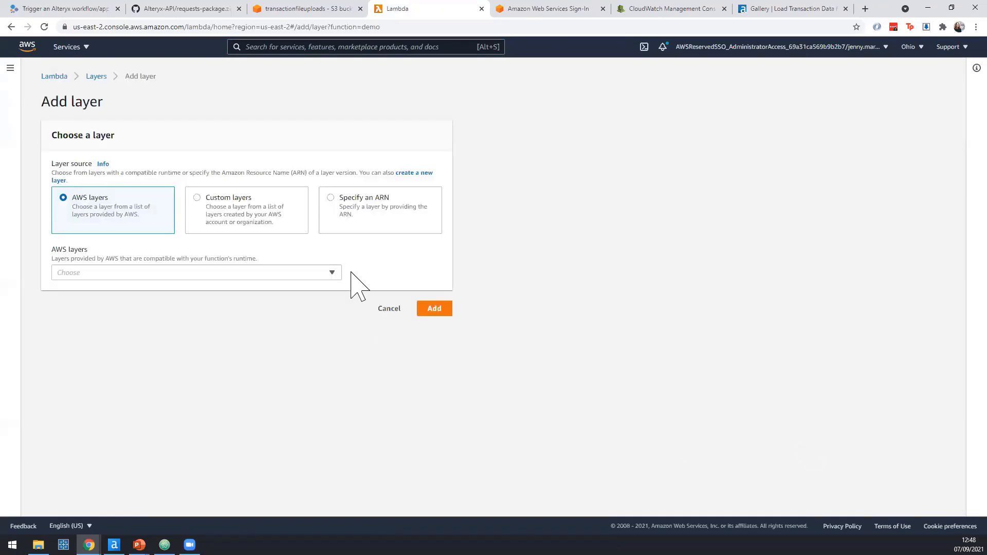
click(218, 197)
click(233, 272)
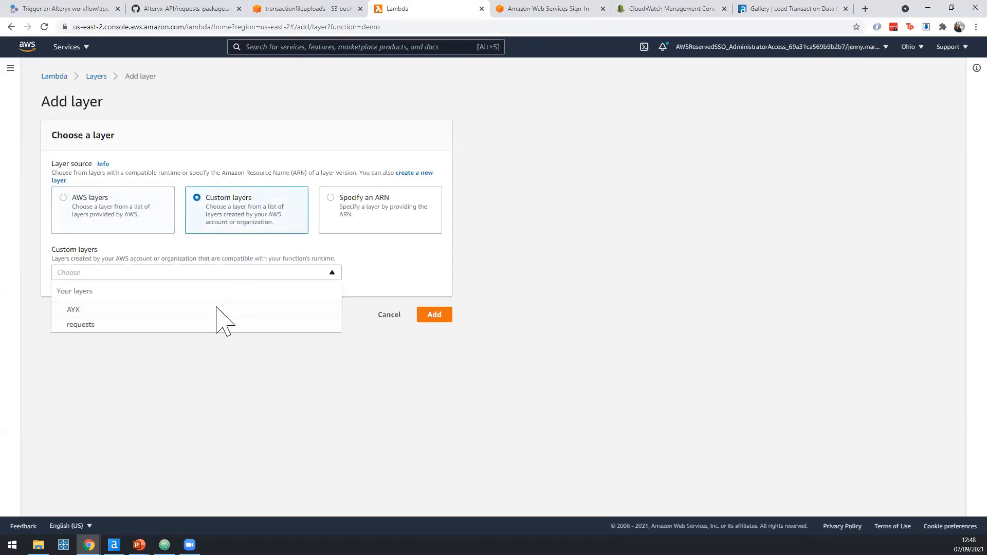
click(196, 325)
click(208, 307)
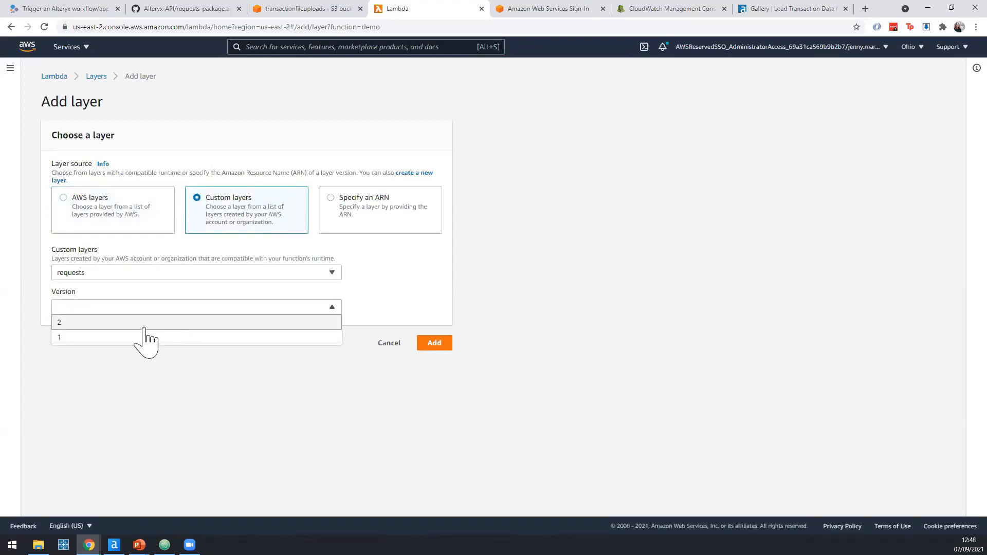
click(136, 338)
click(437, 346)
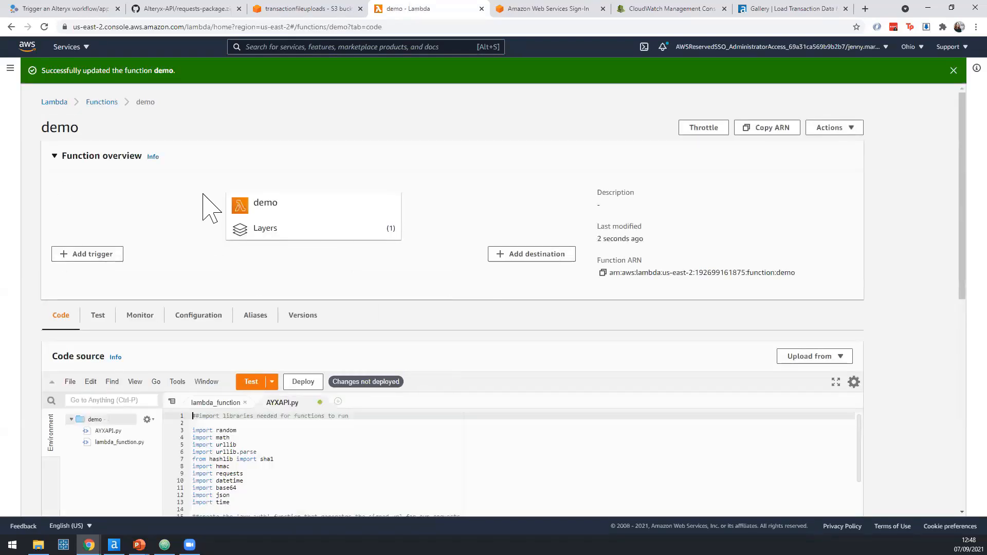
- Return to the AYXAPI.py code and highlight its block of import statements for review
scroll(221, 205, down, 1)
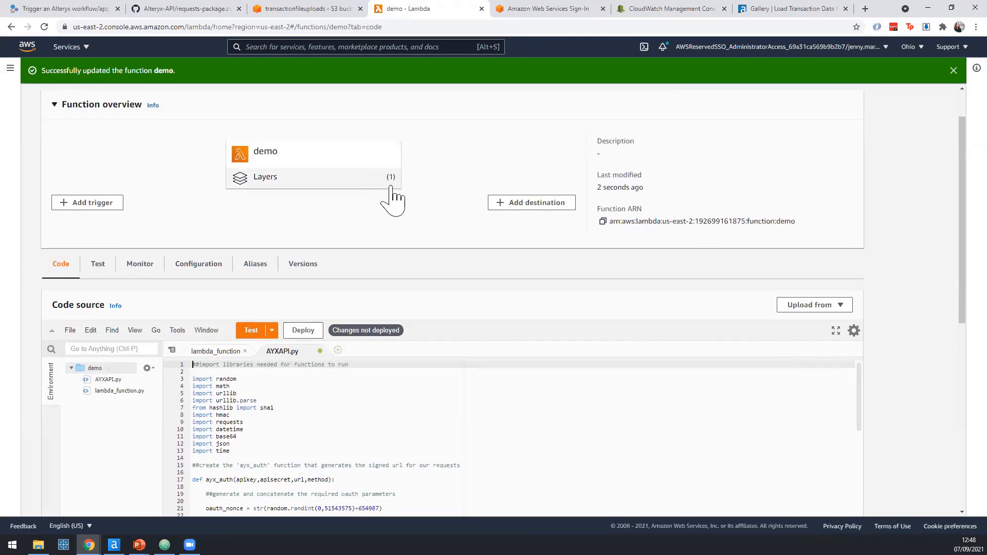
scroll(352, 234, down, 3)
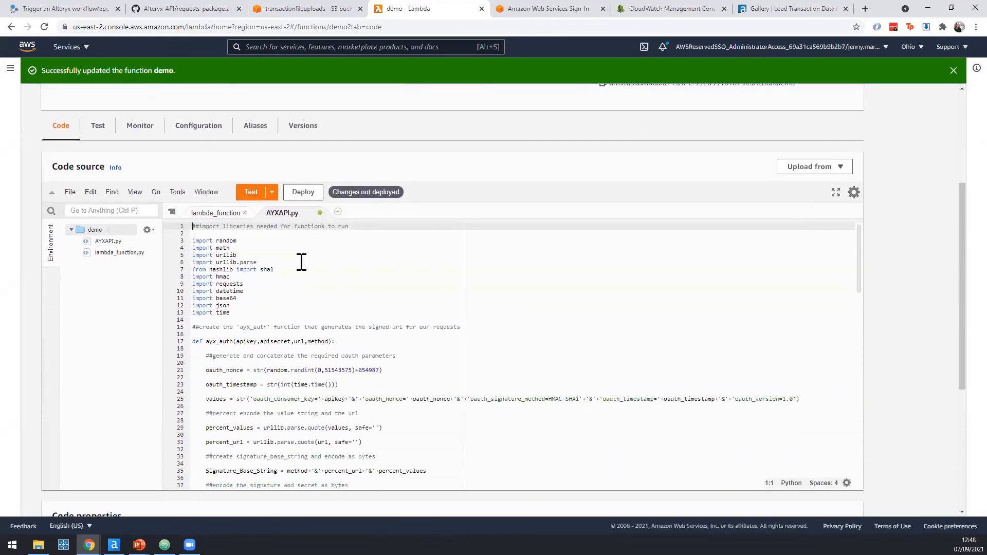
drag(216, 224, 250, 296)
click(249, 295)
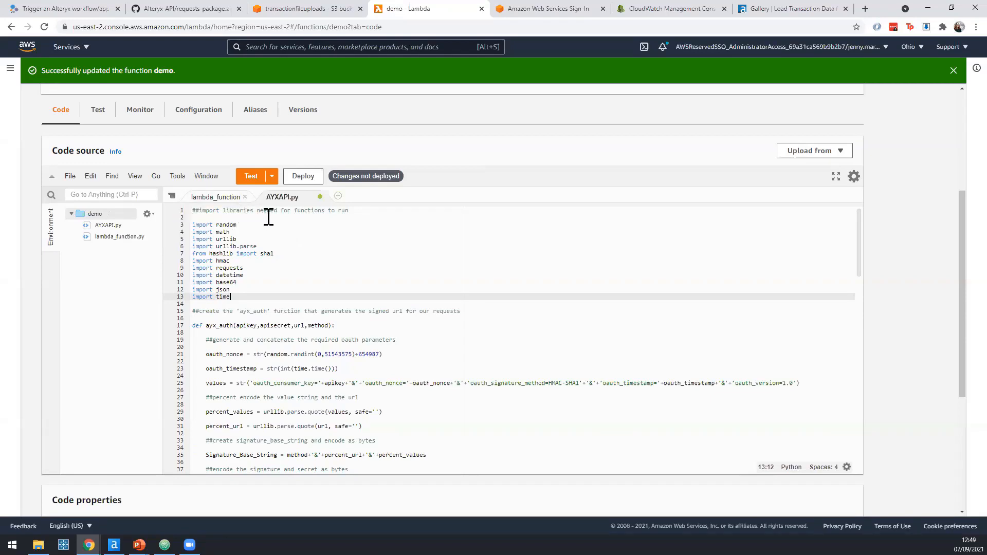
- Examine the default handler in the lambda_function file, highlighting the TODO comment and the event parameter
click(207, 197)
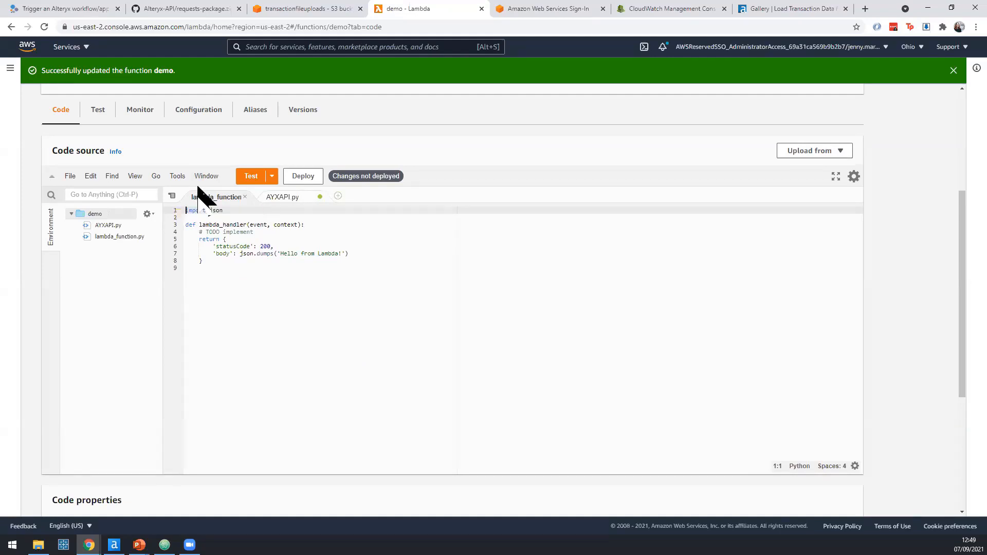
drag(200, 232, 256, 232)
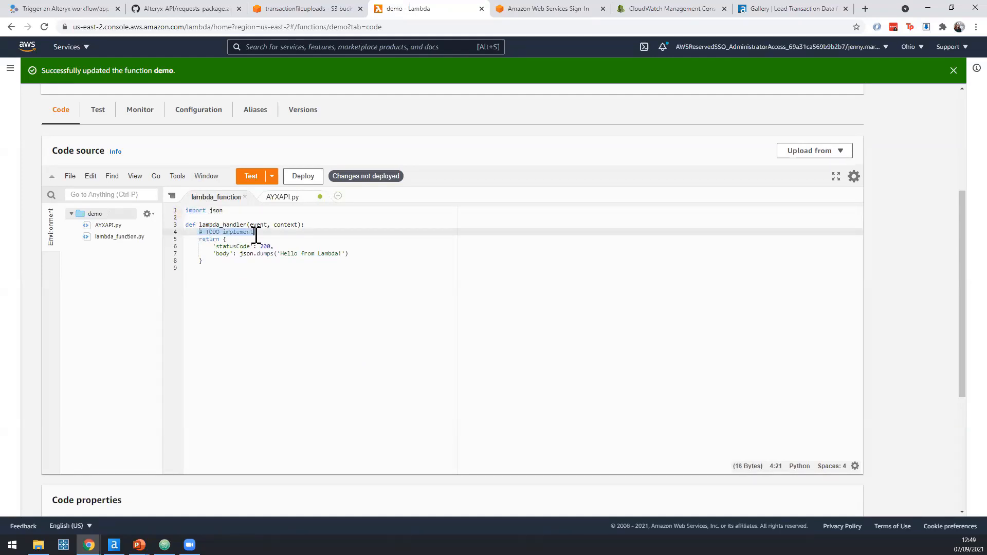
click(256, 233)
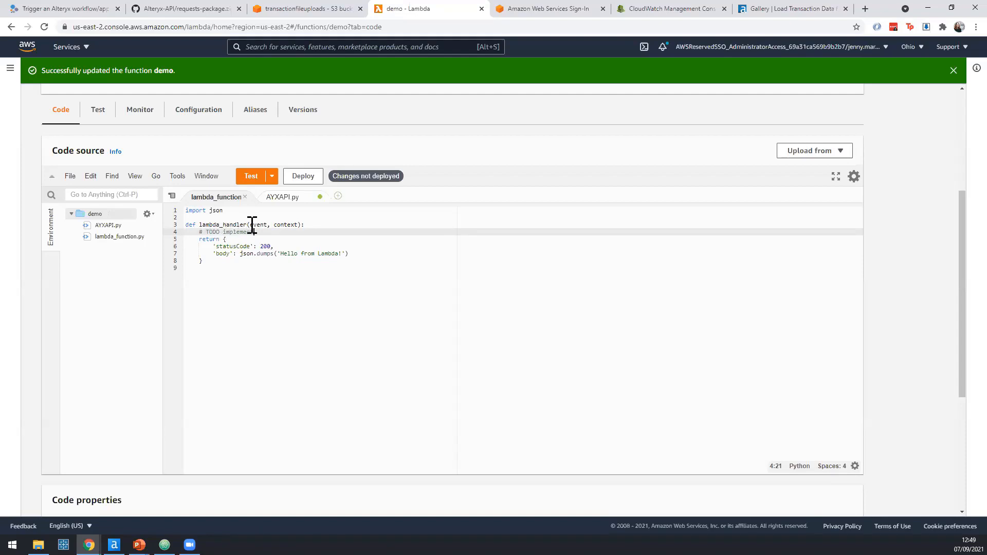
drag(250, 225, 268, 226)
click(270, 234)
- Replace all the code in lambda_function with the handler script copied from the untitled Atom file
mouse_move(165, 545)
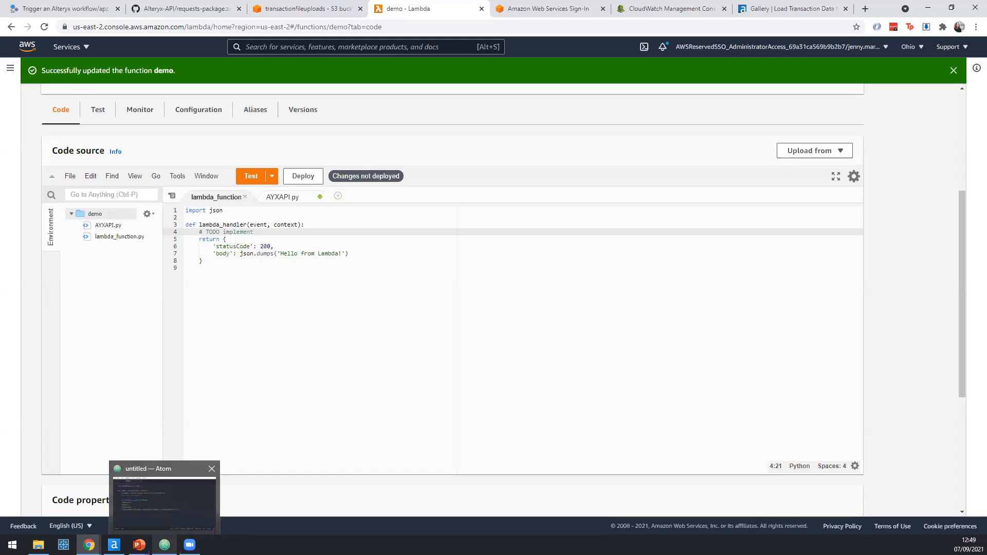
click(165, 497)
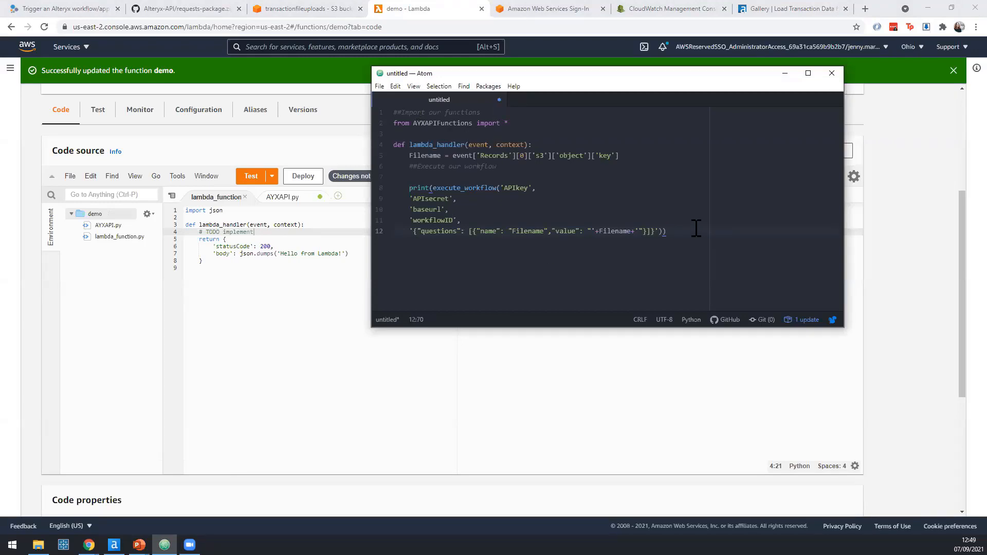
drag(691, 231, 383, 102)
key(ctrl+c)
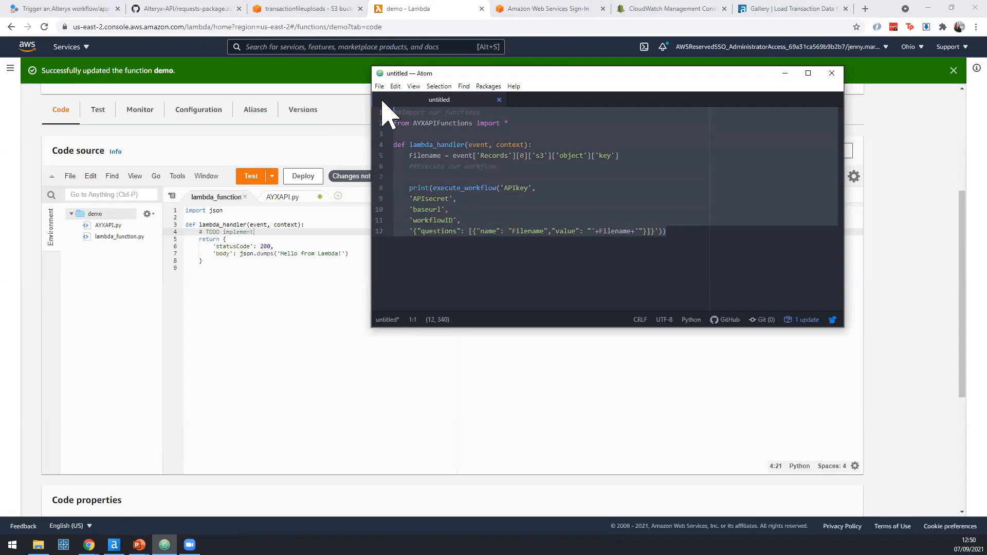
click(235, 268)
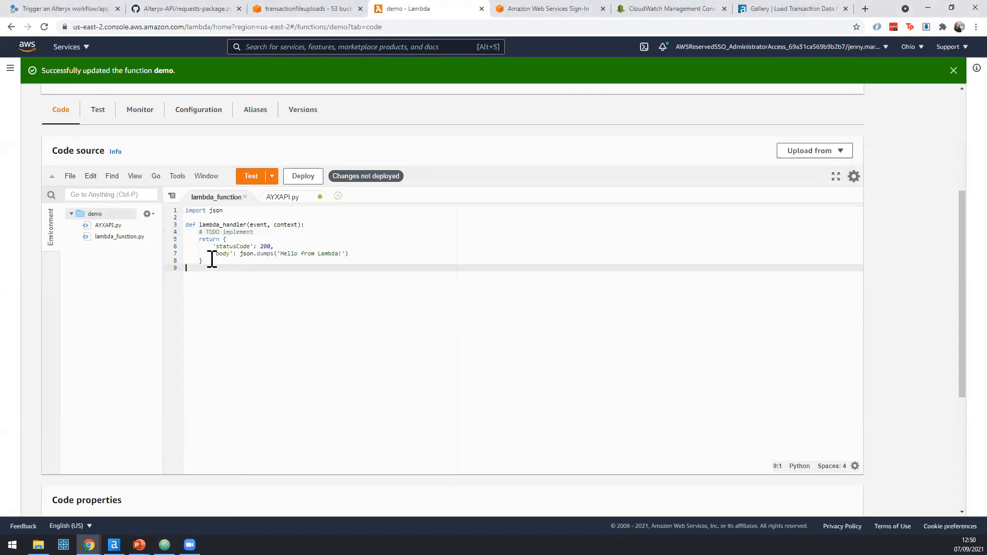
key(ctrl+a)
key(ctrl+v)
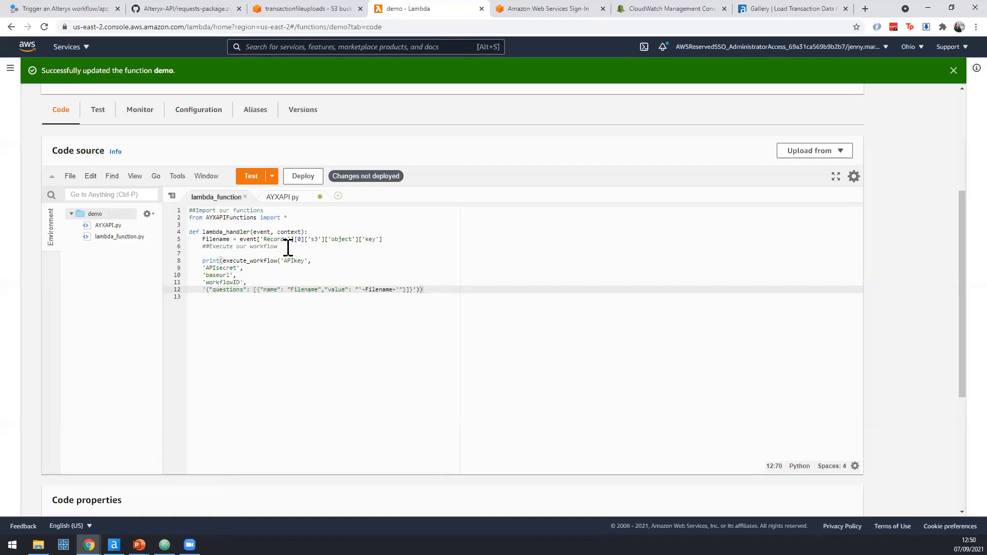
- Review the API key and secret placeholders in the handler, and switch to Alteryx Gallery to view the profile's Keys settings
click(224, 260)
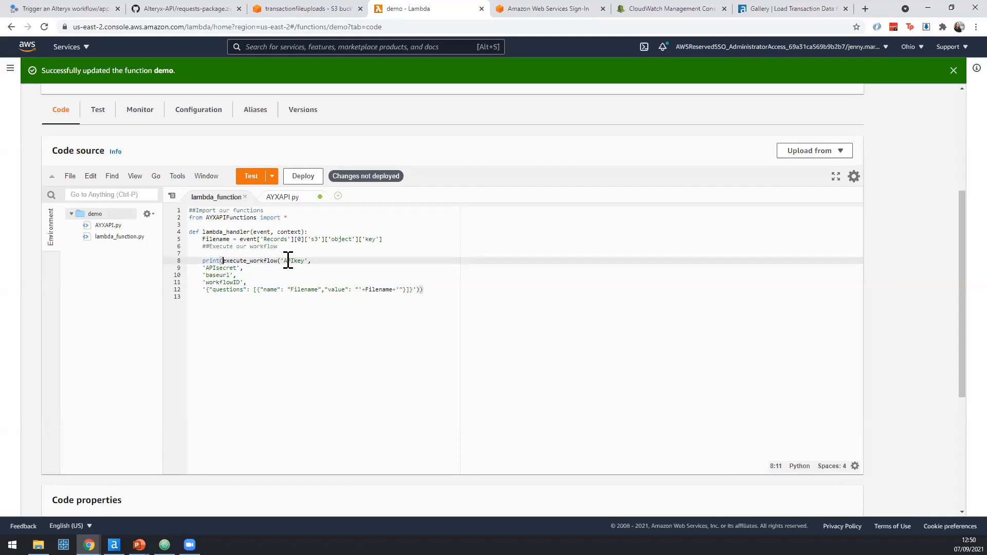
click(230, 268)
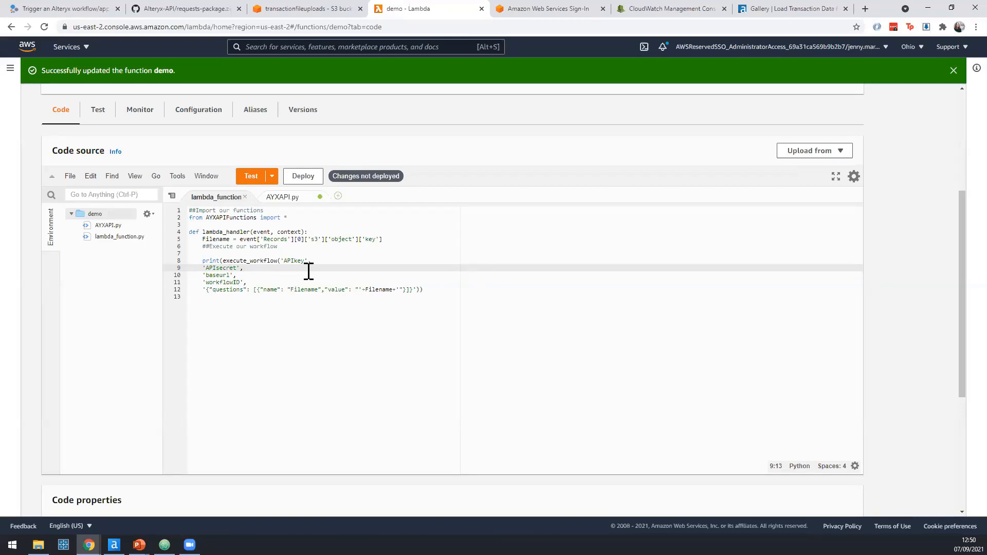
click(775, 7)
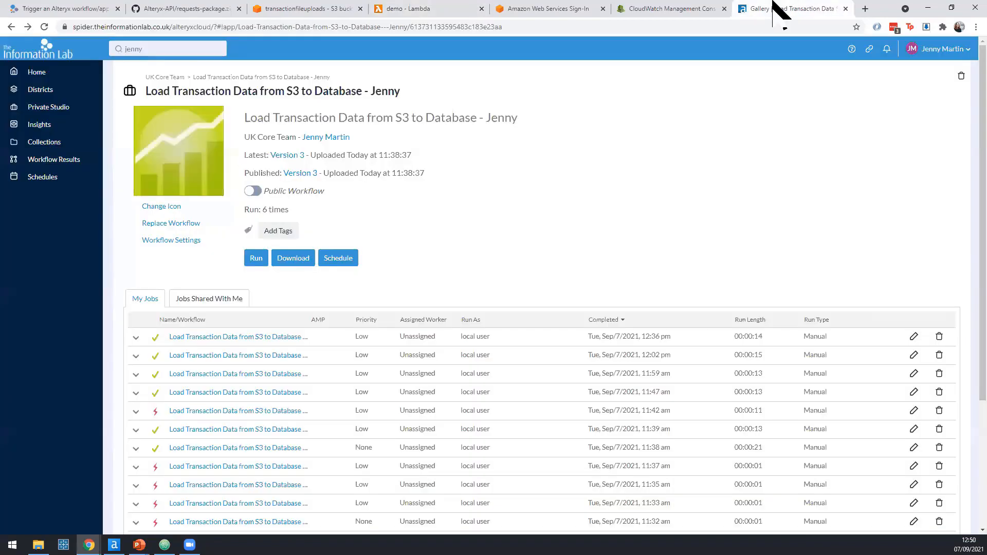
click(931, 50)
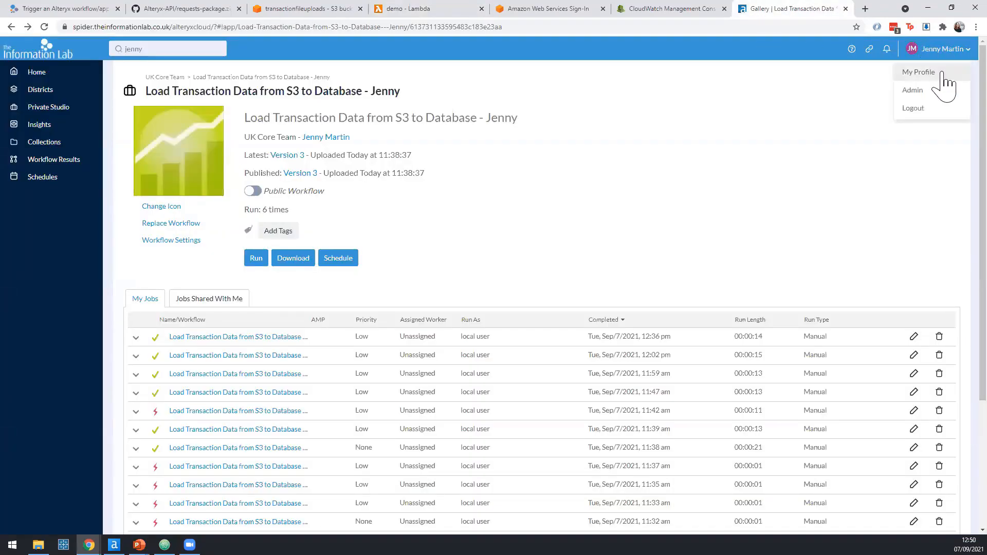
click(944, 74)
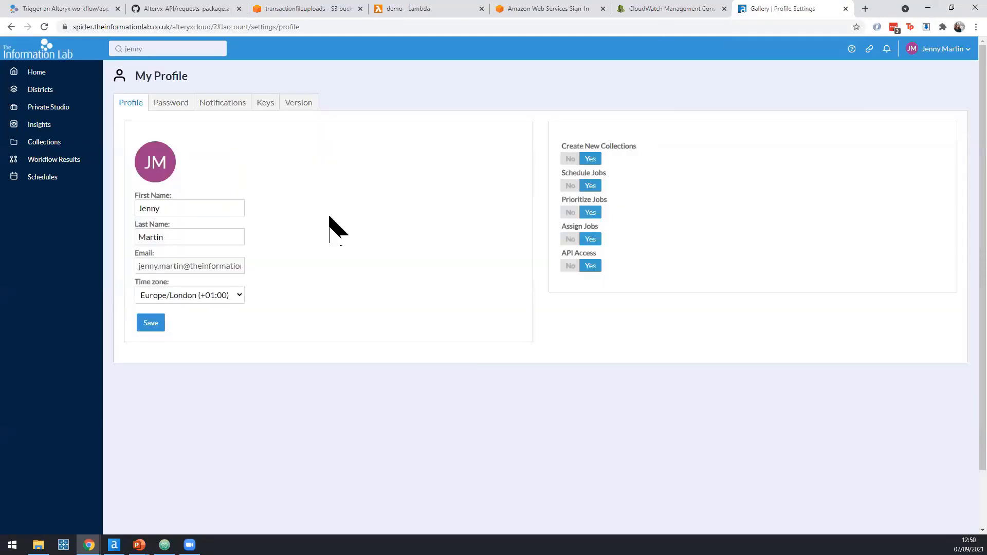
click(265, 104)
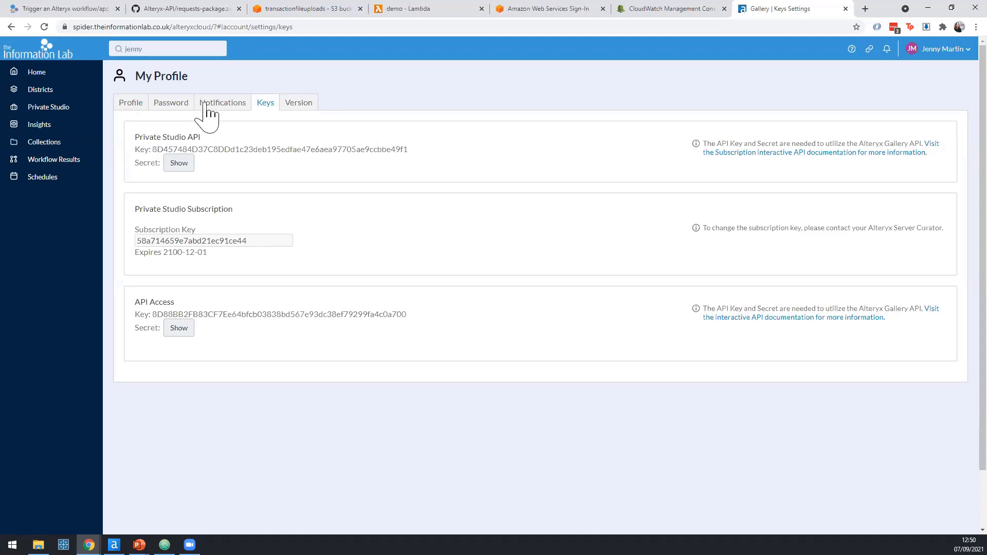
- Check the profile's API Access permission, and highlight the API Access key in the Keys settings
click(139, 103)
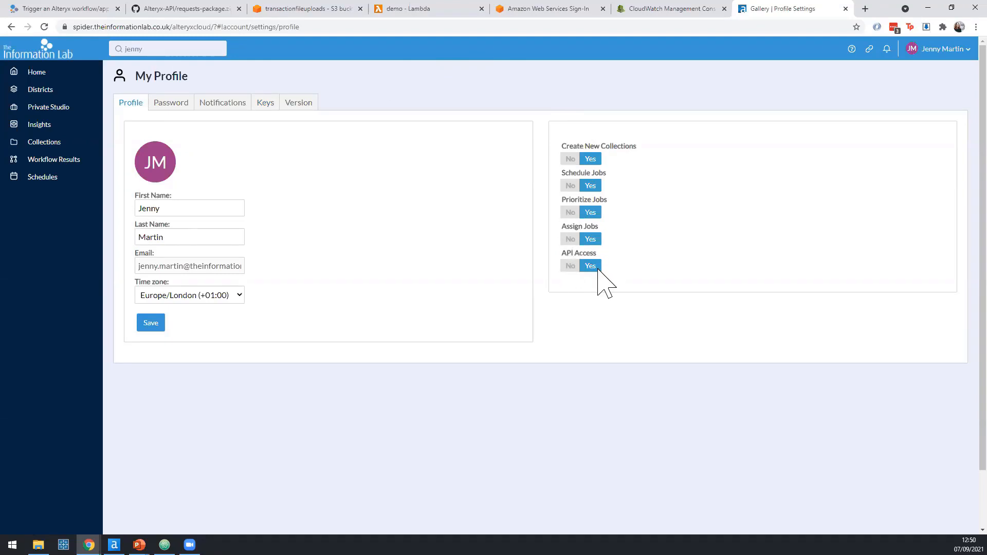
click(266, 105)
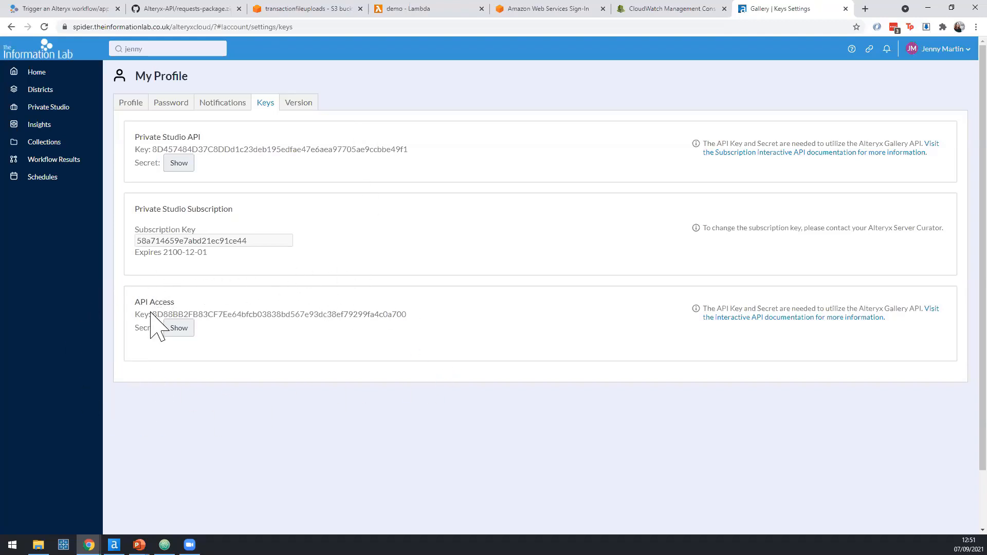
drag(153, 315, 423, 315)
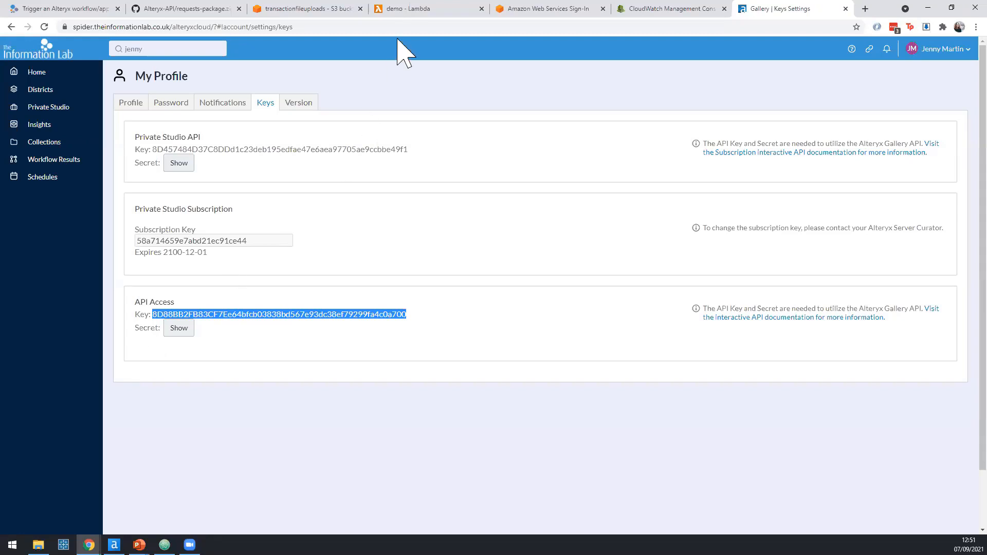
- Review the baseurl and workflowID placeholders in the Lambda code, and mark the base URL portion of the Gallery web address
click(395, 11)
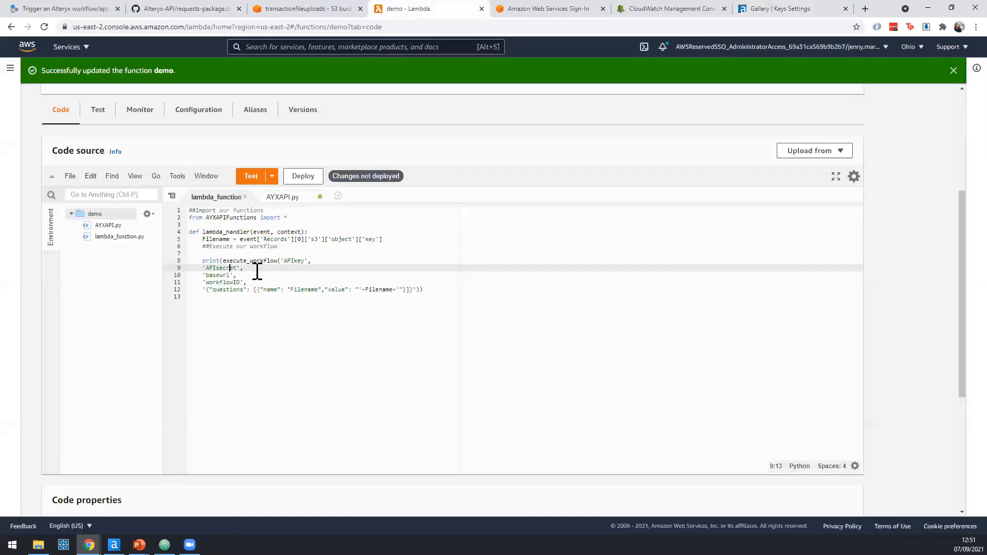
click(224, 275)
click(227, 283)
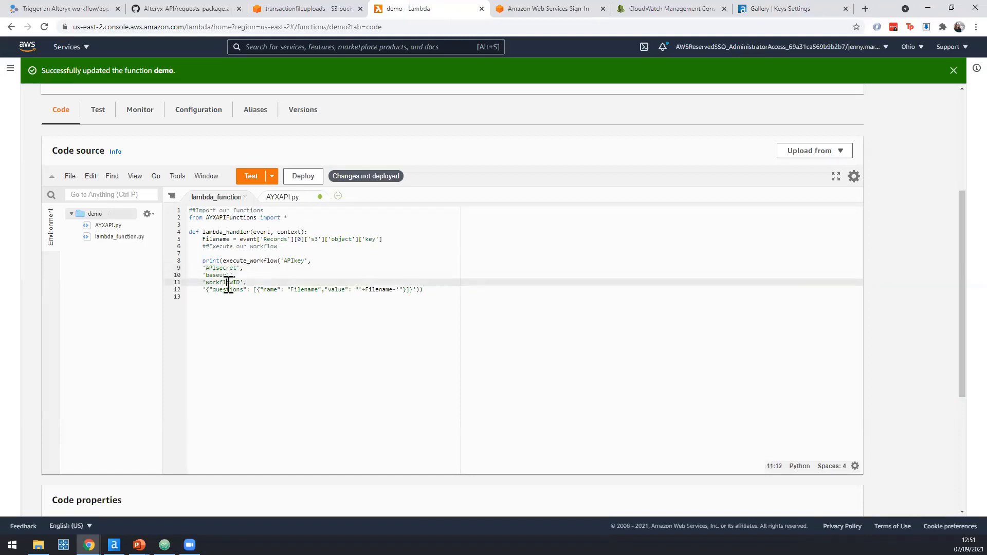
click(772, 9)
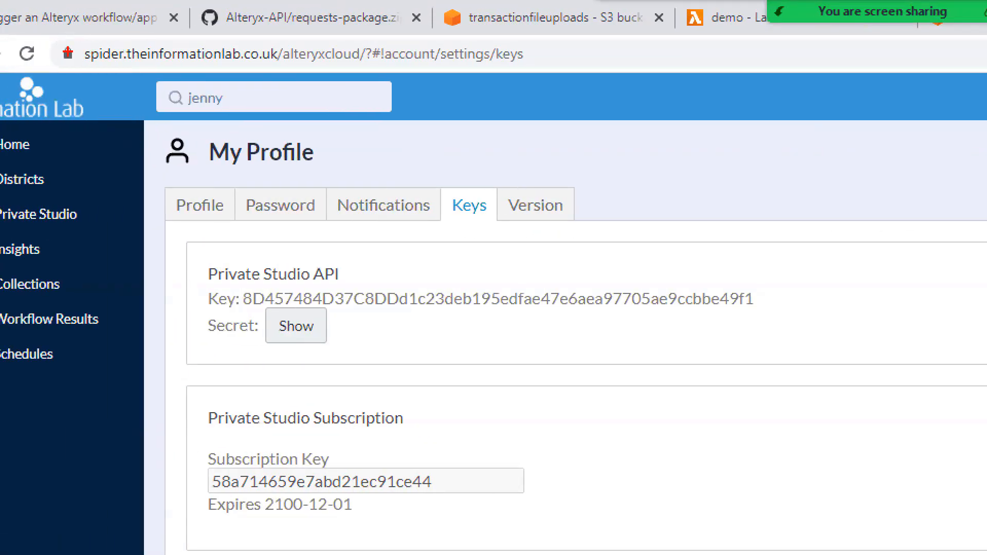
drag(85, 46, 366, 66)
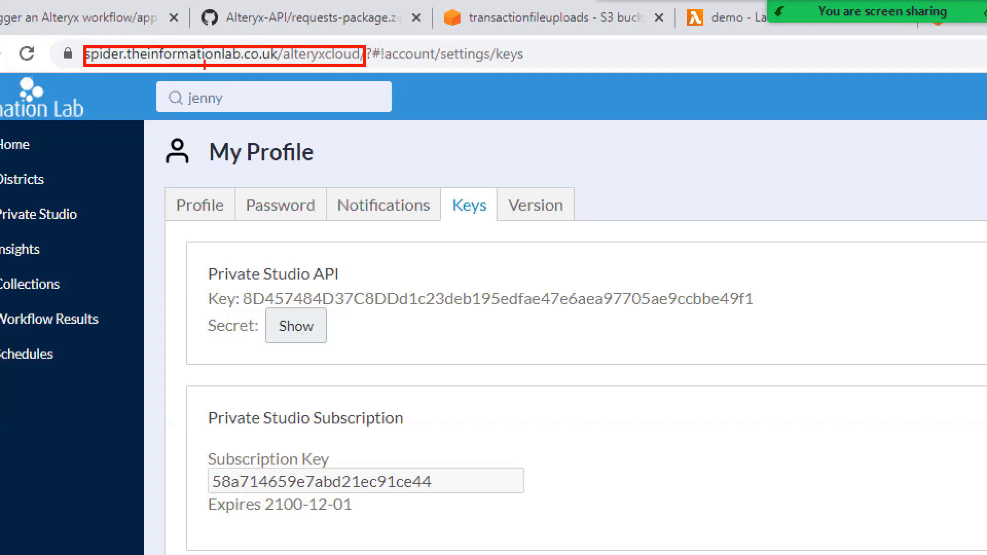
key(Escape)
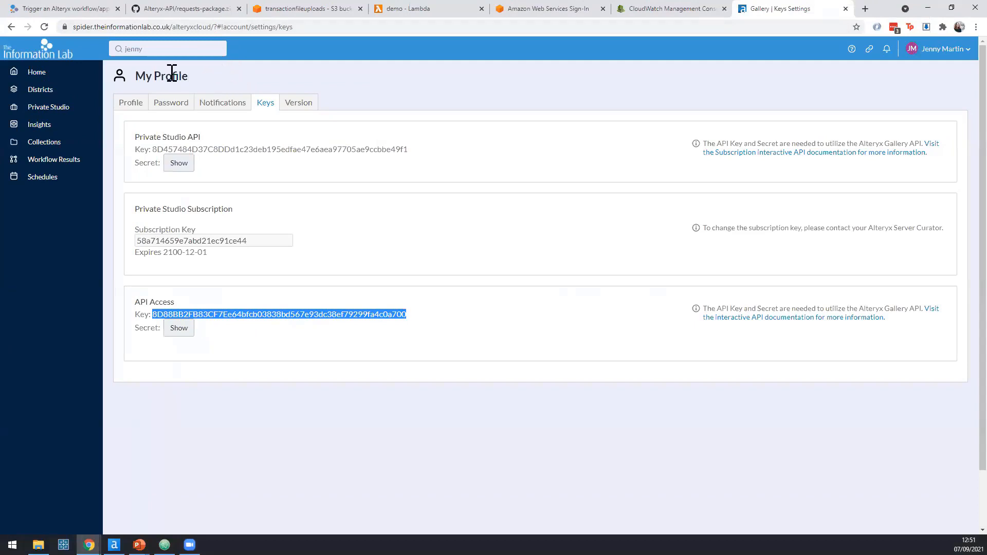
- Search the Gallery for the Load Transaction Data from S3 to Database workflow, open it and mark the workflow ID in its web address
click(143, 49)
key(Return)
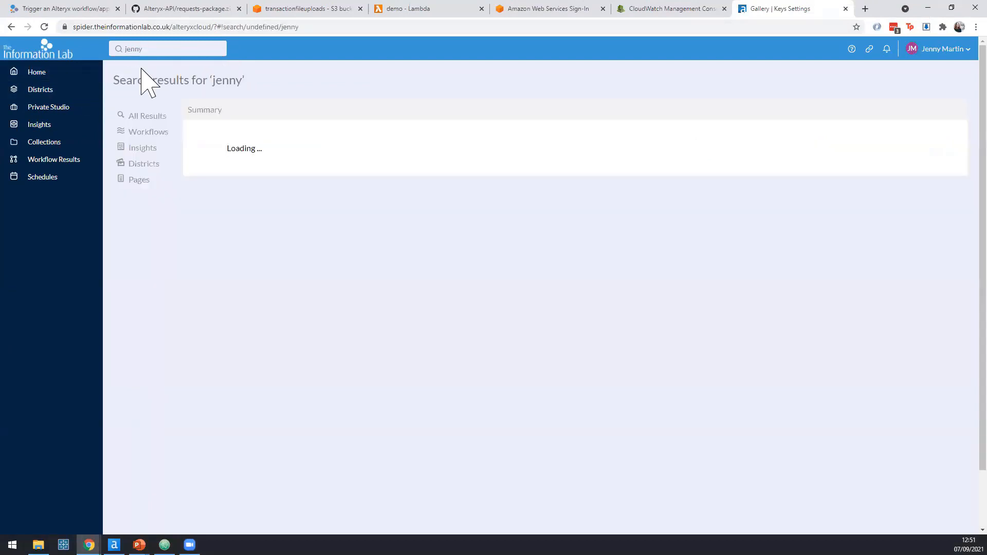
click(243, 134)
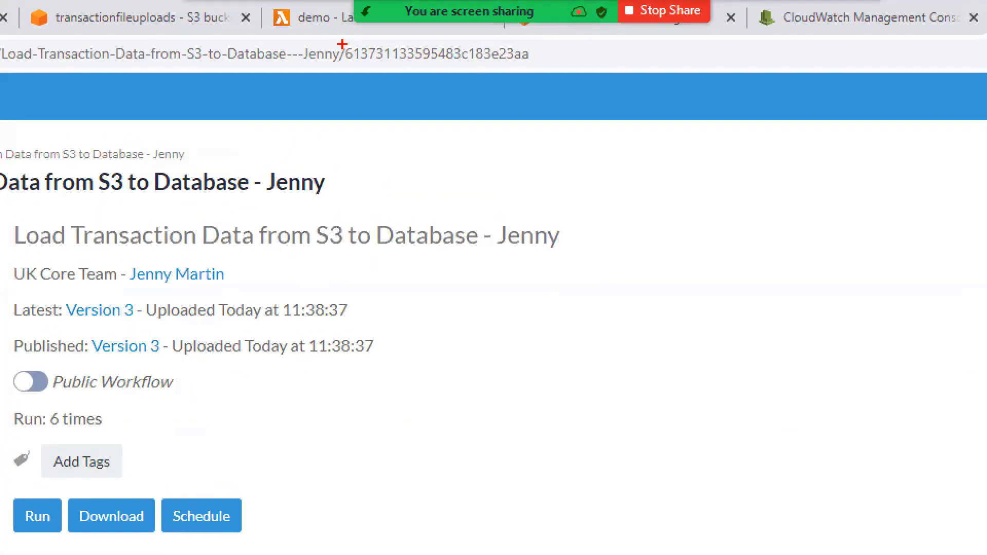
mouse_move(342, 44)
mouse_down()
mouse_move(409, 64)
mouse_move(543, 67)
mouse_up()
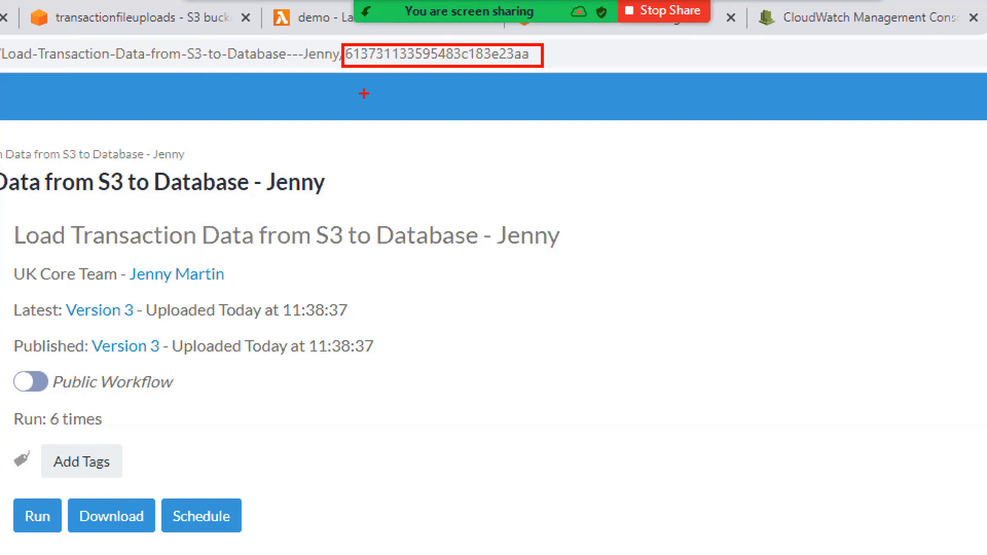
key(Escape)
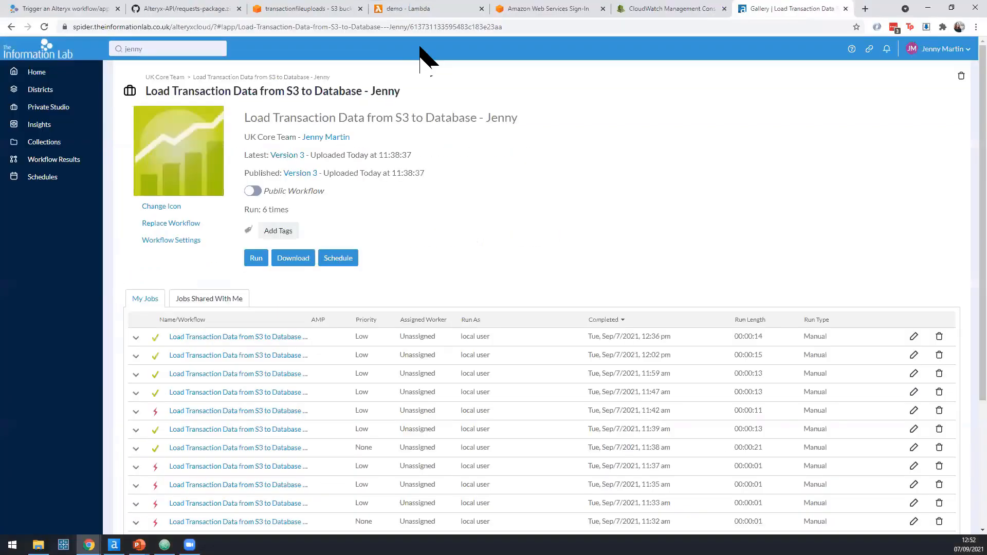
- Return to the Lambda code and highlight the execute_workflow arguments and the "Filename" question name for review
click(403, 11)
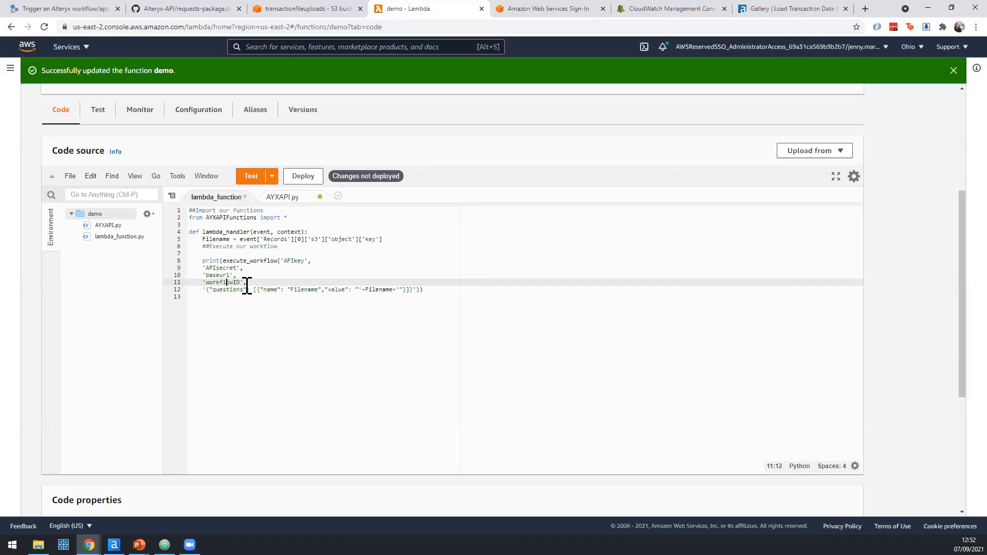
drag(248, 282, 221, 260)
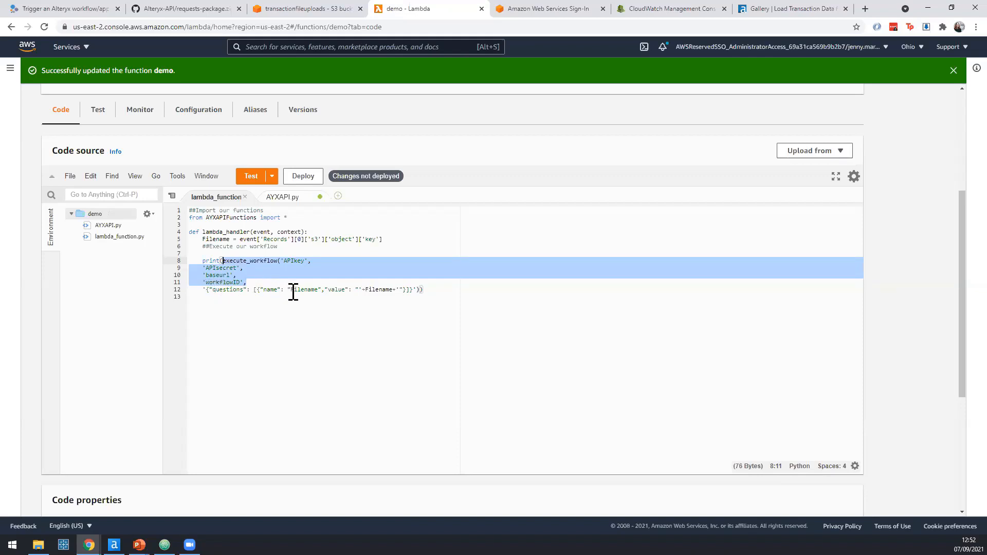
drag(288, 289, 320, 289)
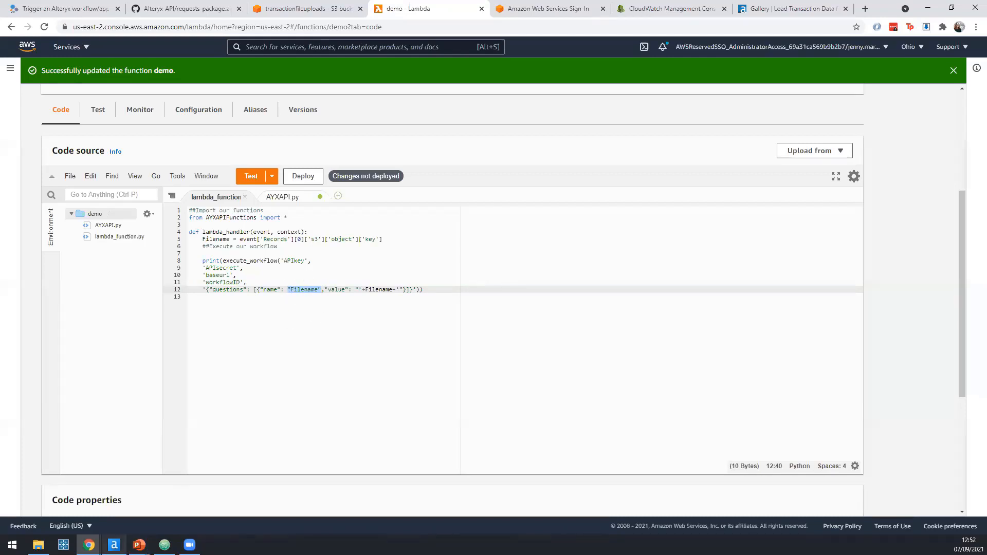
- Switch to Alteryx Designer and inspect the Filename text box's question text and its name in the annotation settings
click(114, 545)
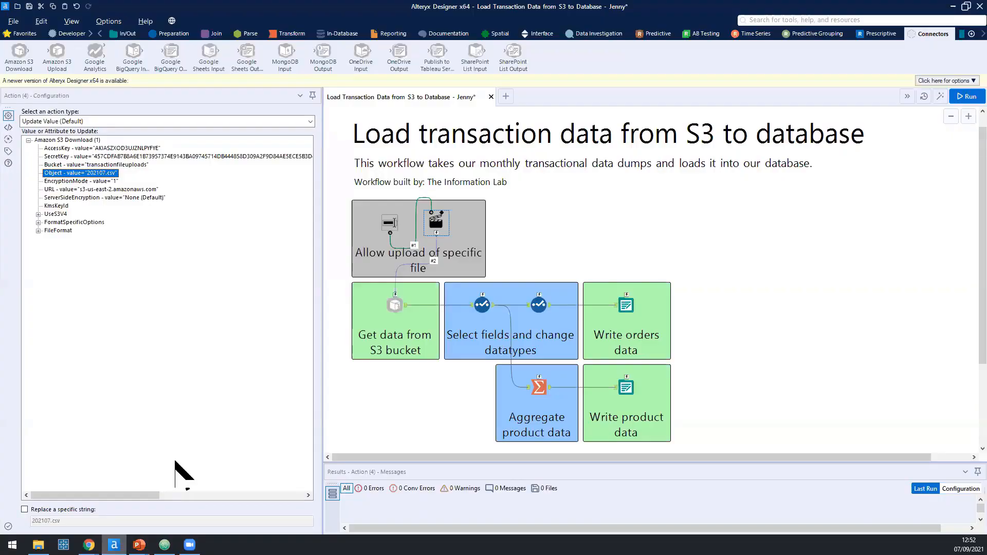
click(389, 222)
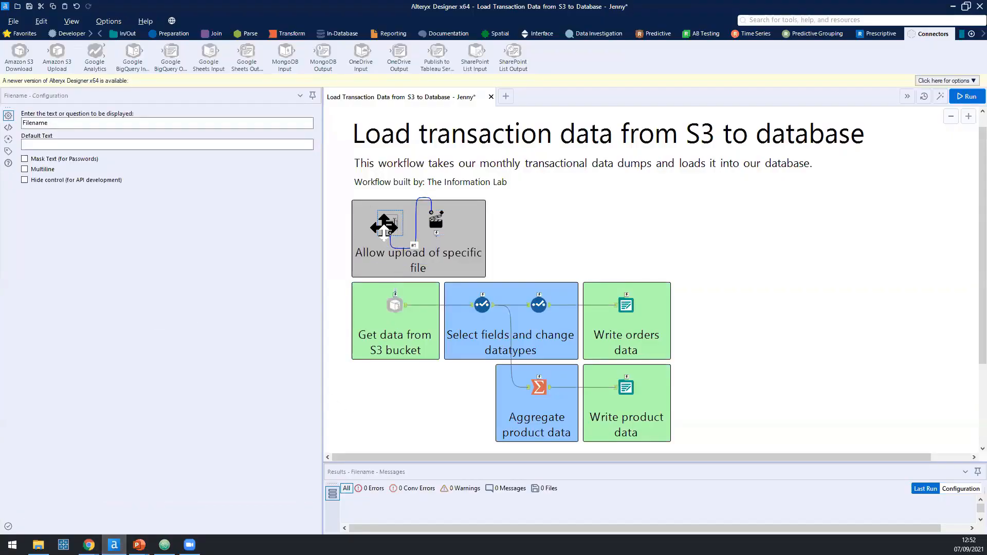
click(8, 151)
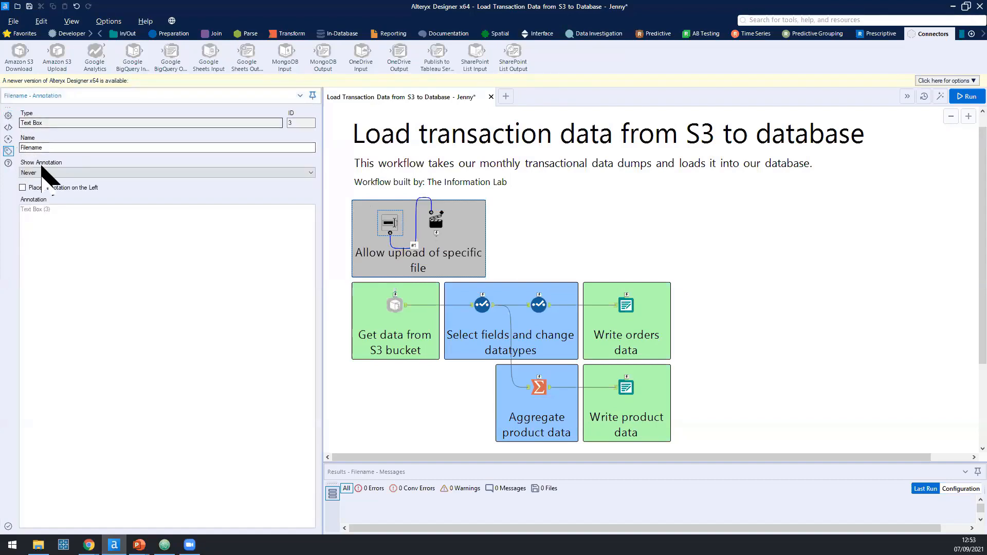
click(47, 148)
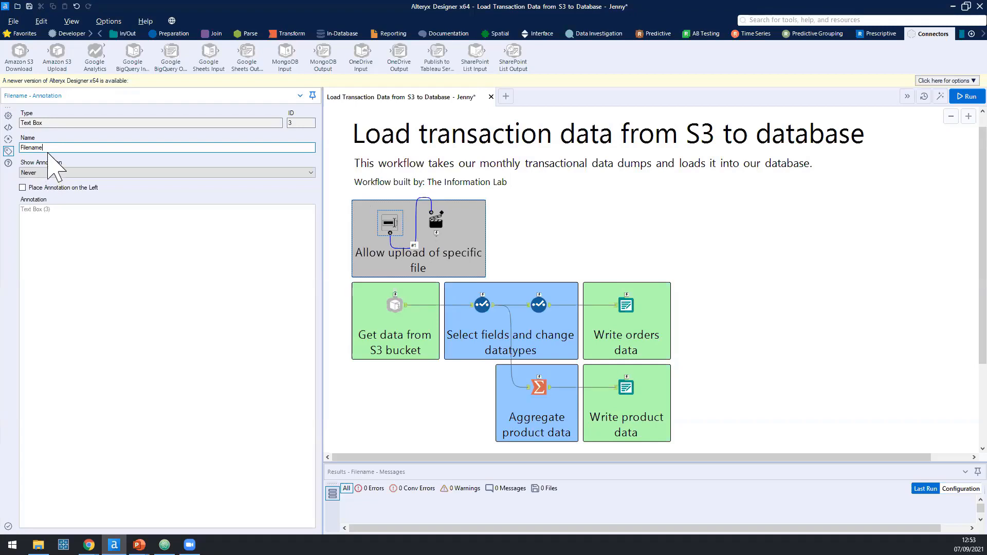
drag(49, 149, 10, 156)
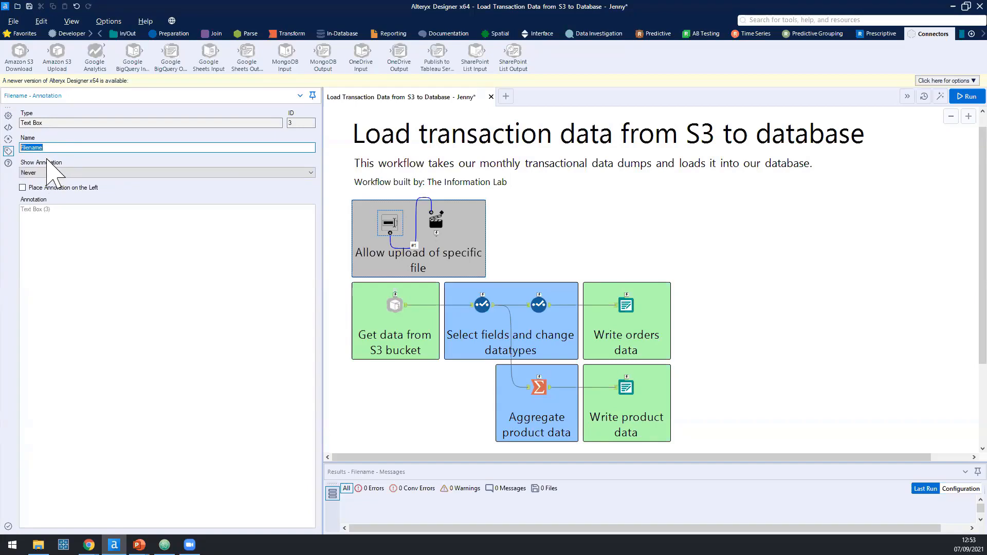
click(49, 145)
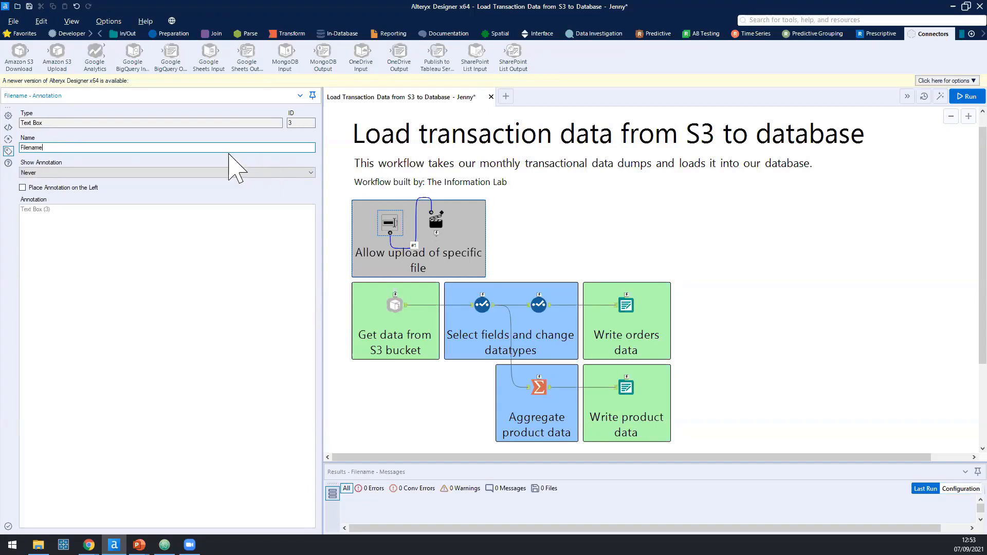
- Return from Designer to the Lambda code and examine the Filename variable passed as the question's value in execute_workflow
click(389, 222)
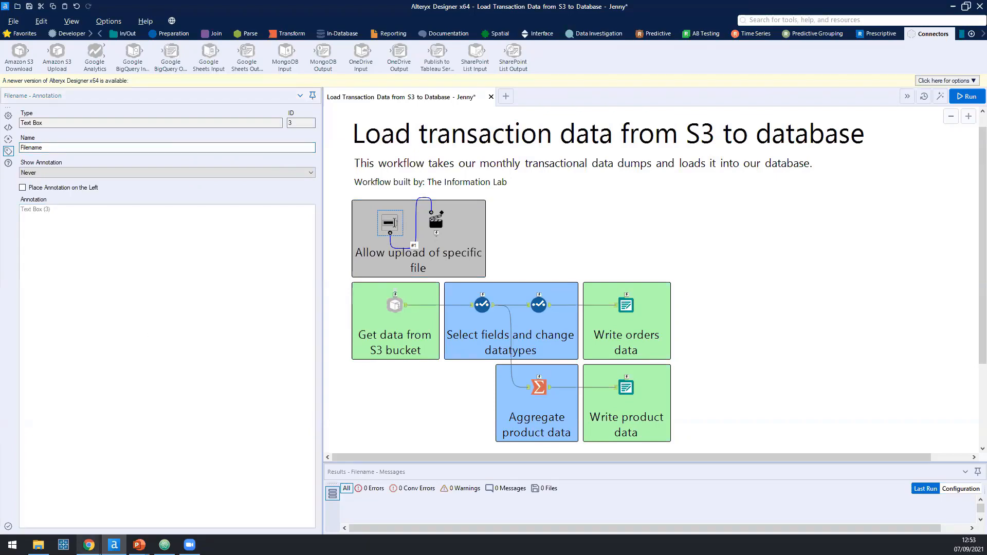
mouse_move(89, 544)
click(135, 511)
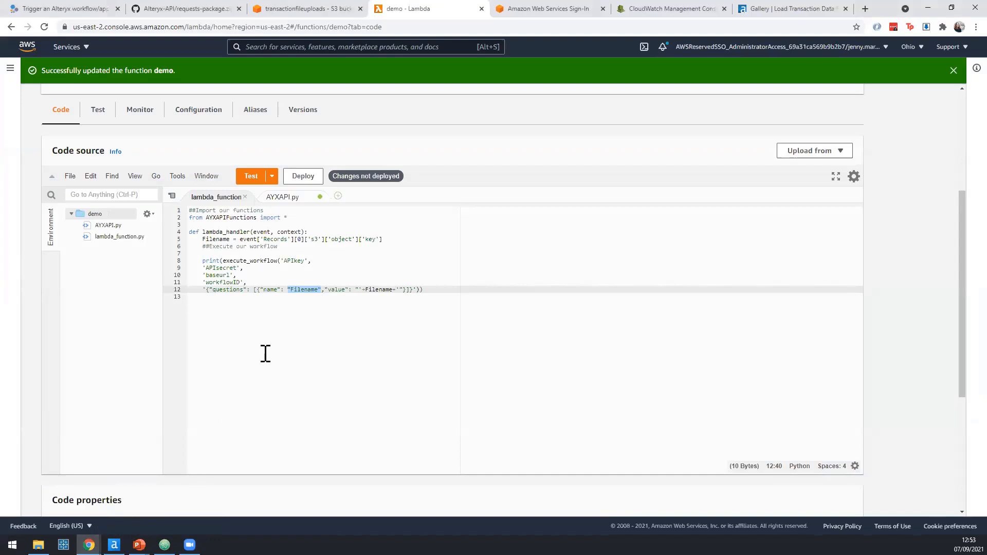
click(366, 289)
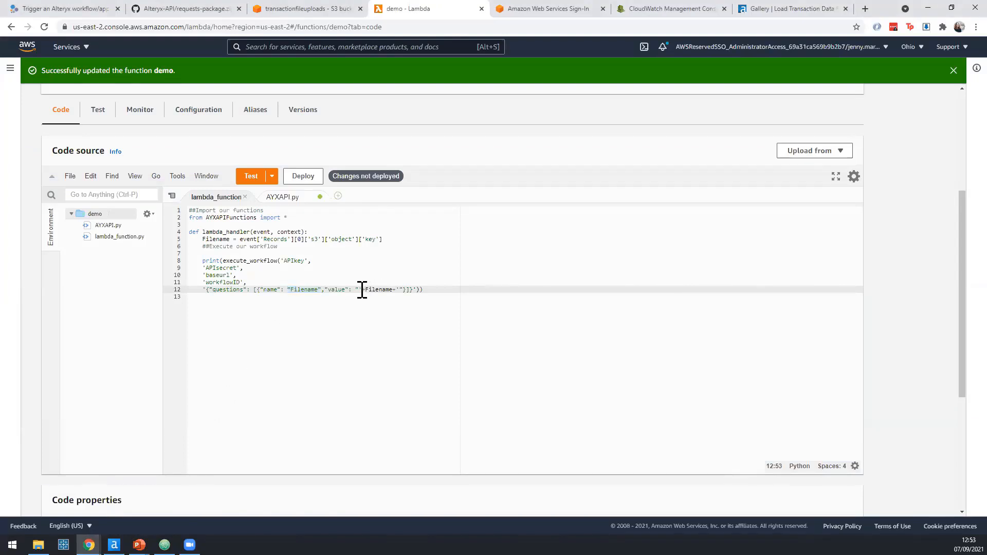
drag(363, 289, 396, 295)
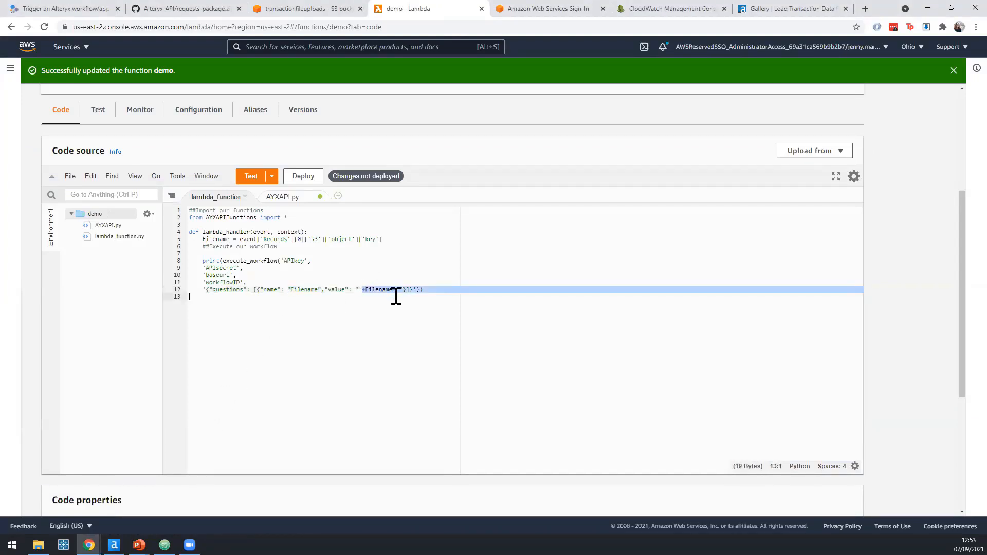
click(395, 290)
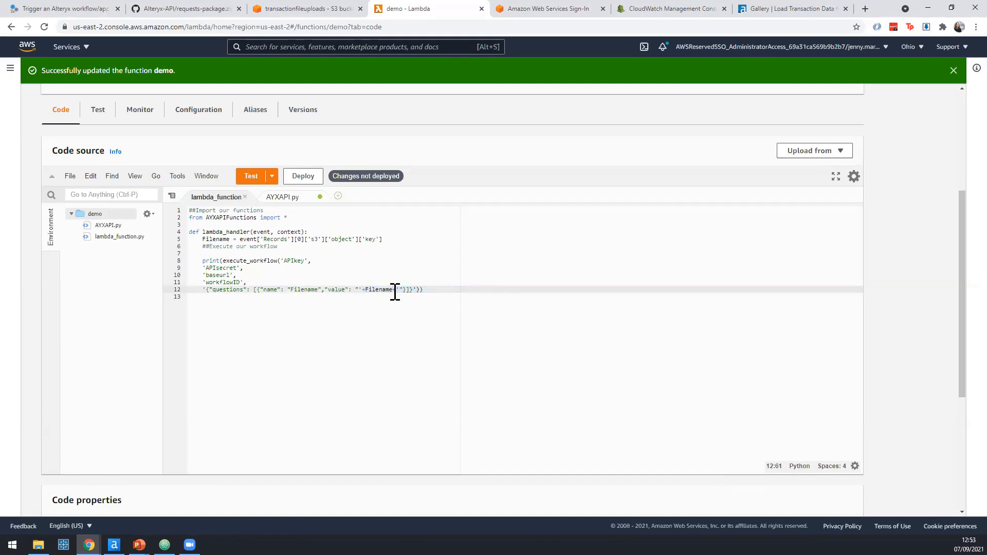
- Review the line assigning Filename from the S3 event record and deploy the demo function's code changes
click(221, 239)
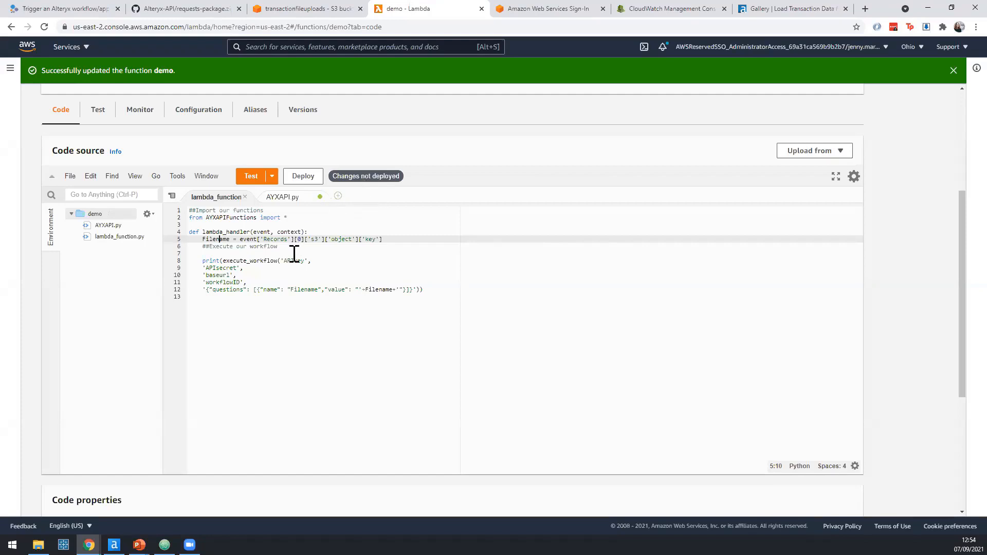
click(320, 180)
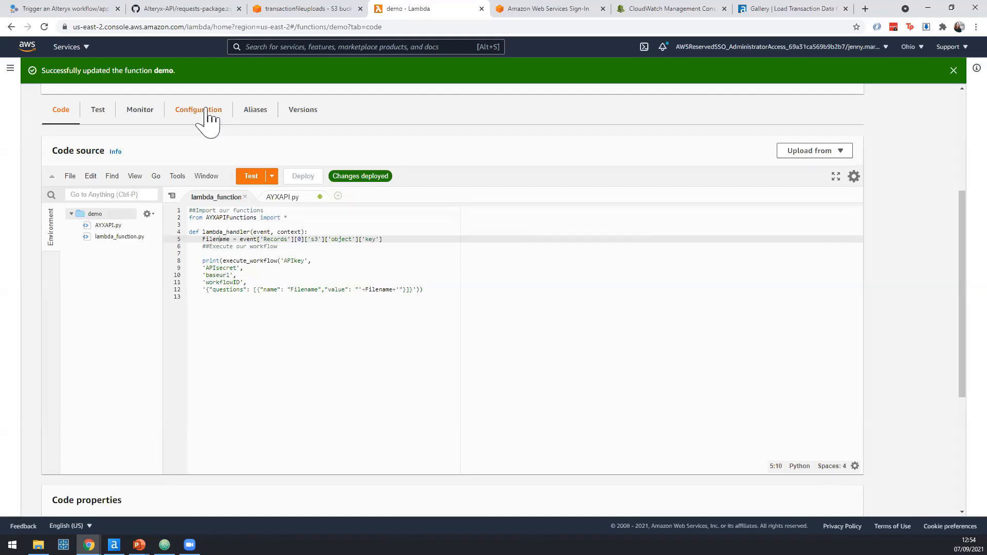
- Mark the print call around execute_workflow, reload the signed-out CloudWatch log page and expand the Load-Transaction-Data run's response message
drag(203, 261, 223, 262)
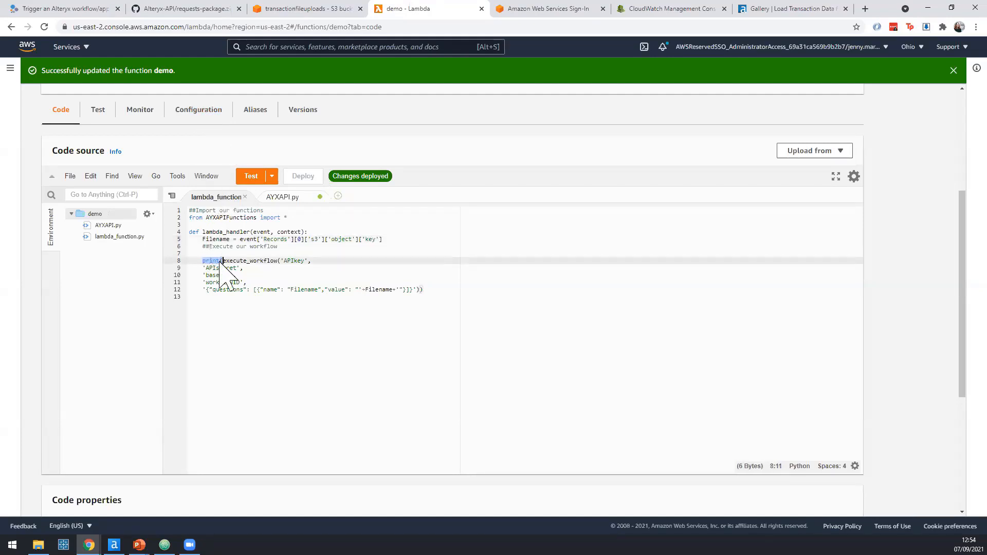
click(645, 11)
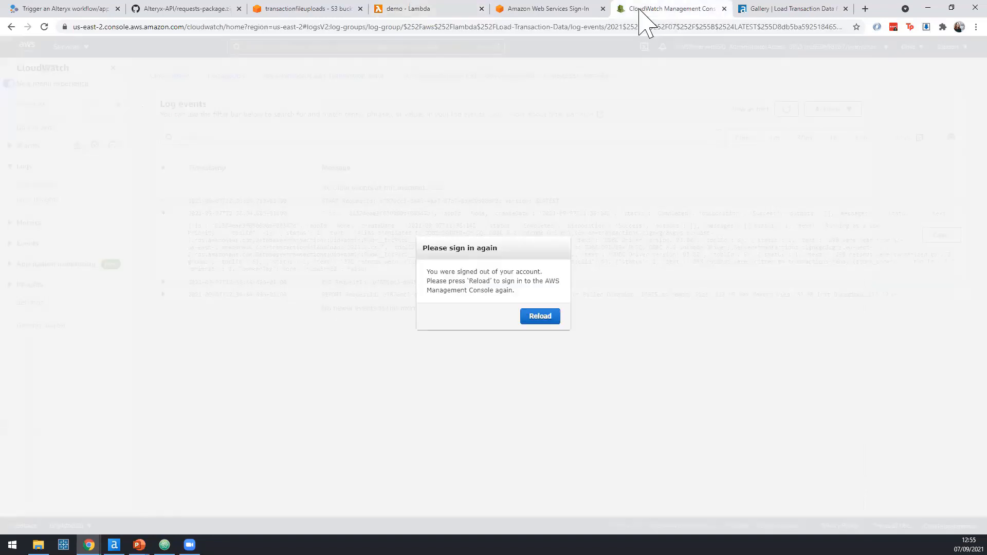
click(541, 317)
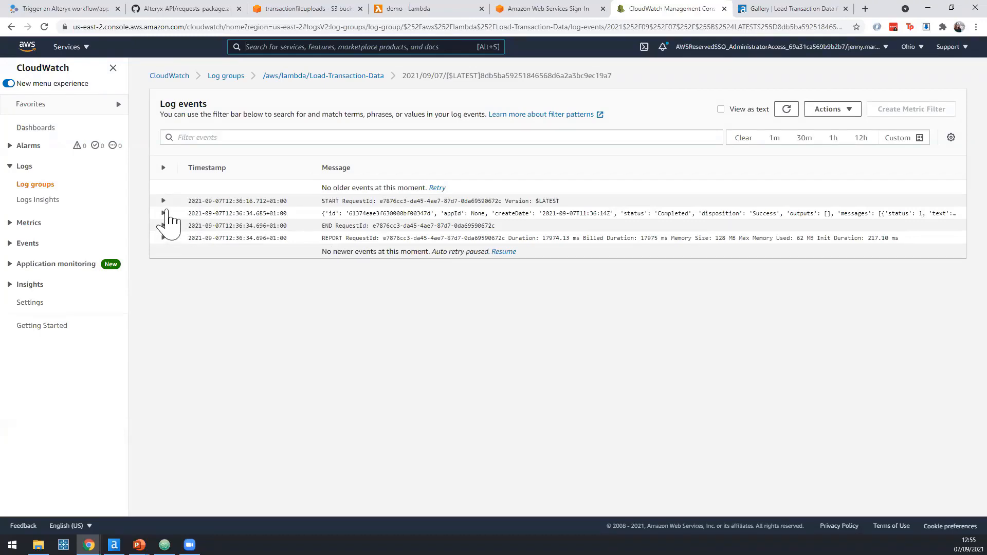
click(164, 213)
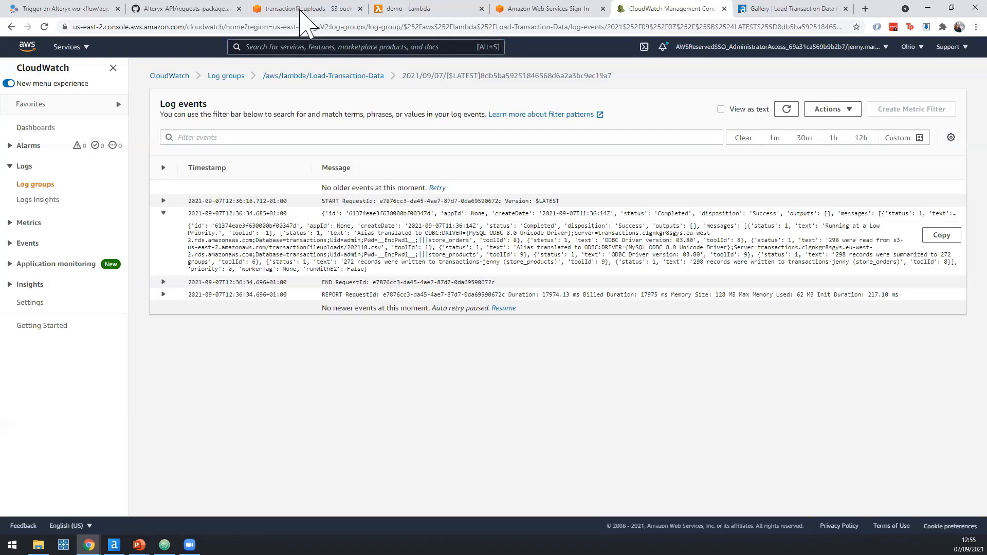
- Back in the demo Lambda function, set the general configuration timeout to 2 min 0 sec and save it
click(386, 9)
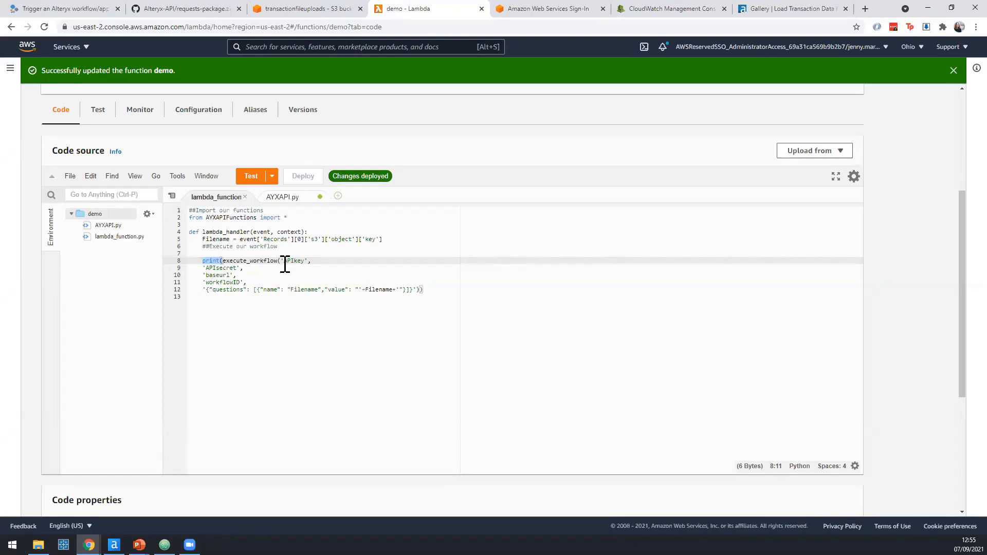
click(205, 114)
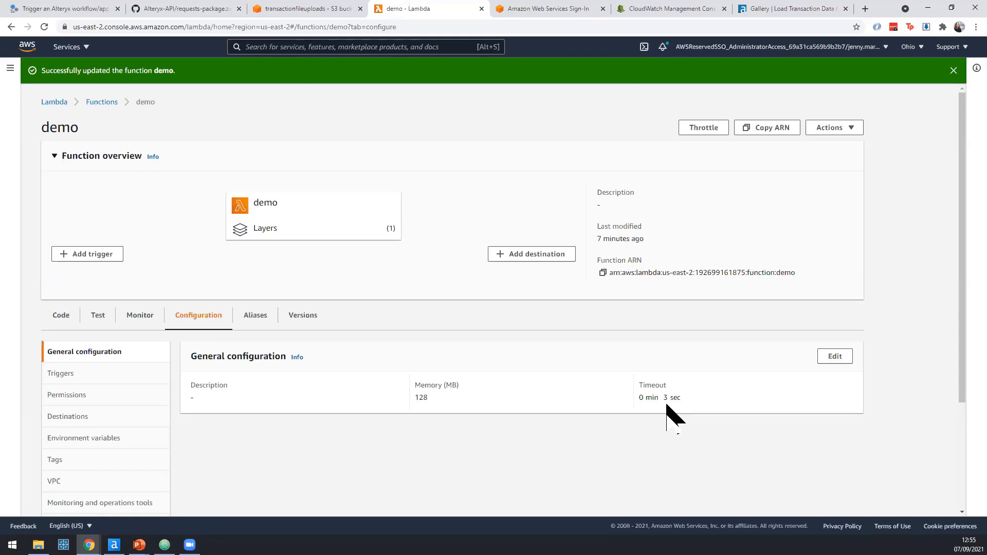
click(834, 357)
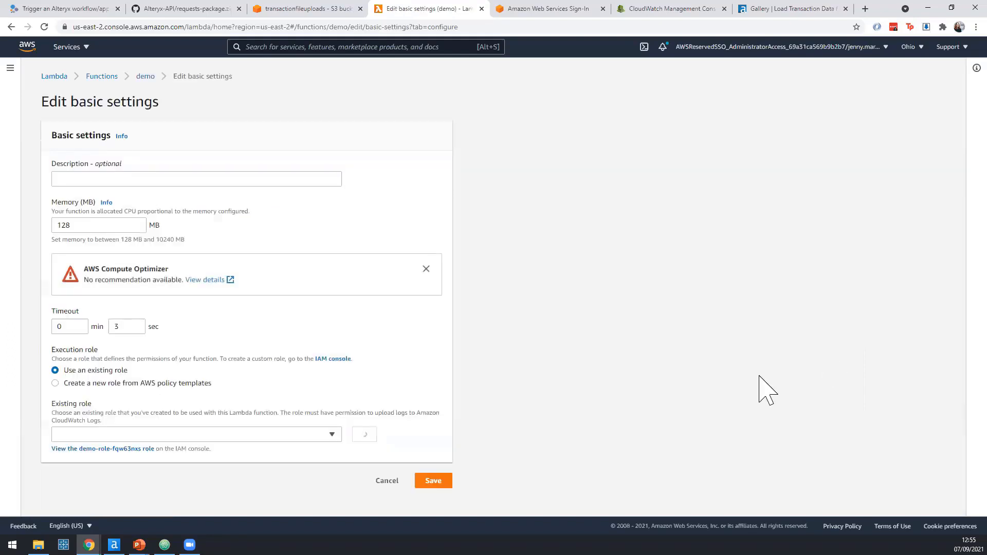
double_click(110, 327)
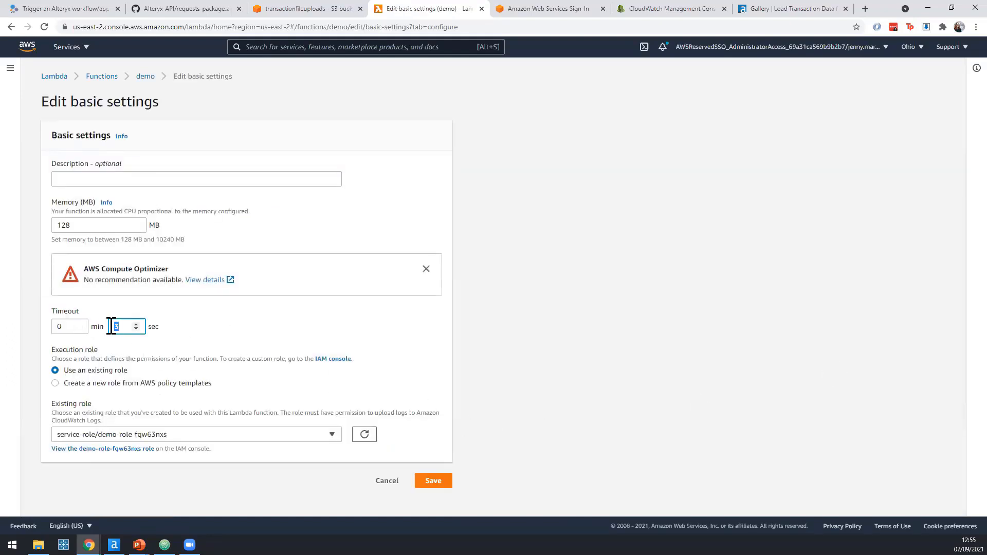
text(0)
double_click(82, 327)
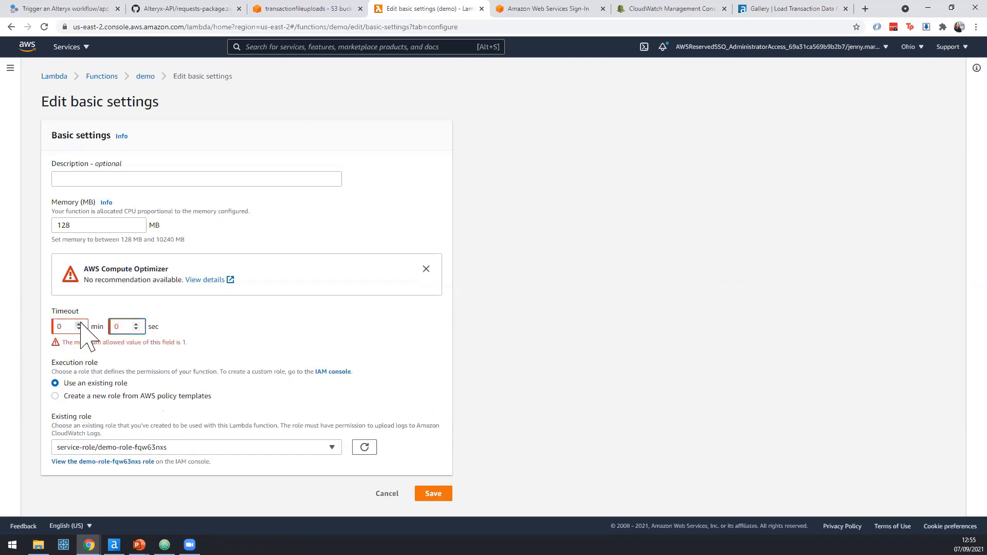
text(2)
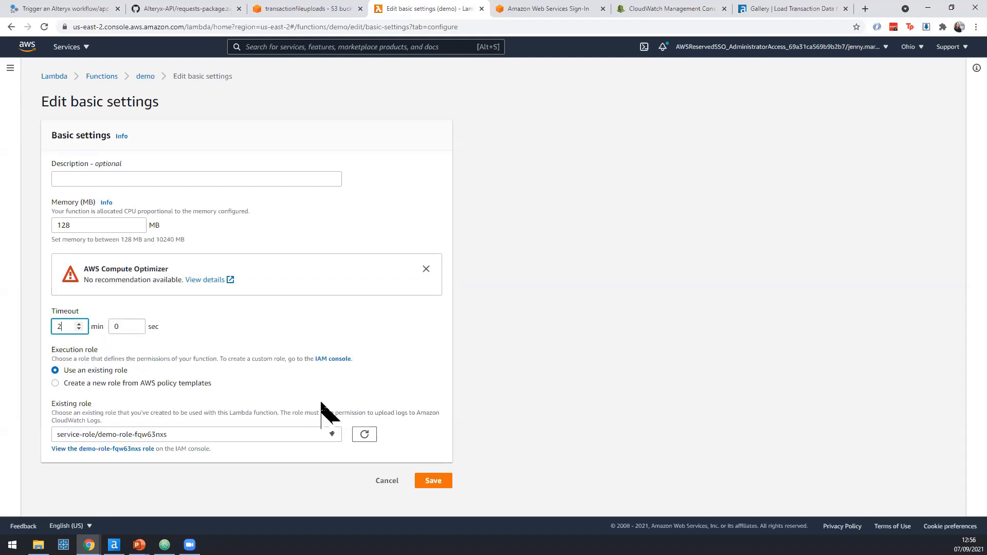
click(435, 486)
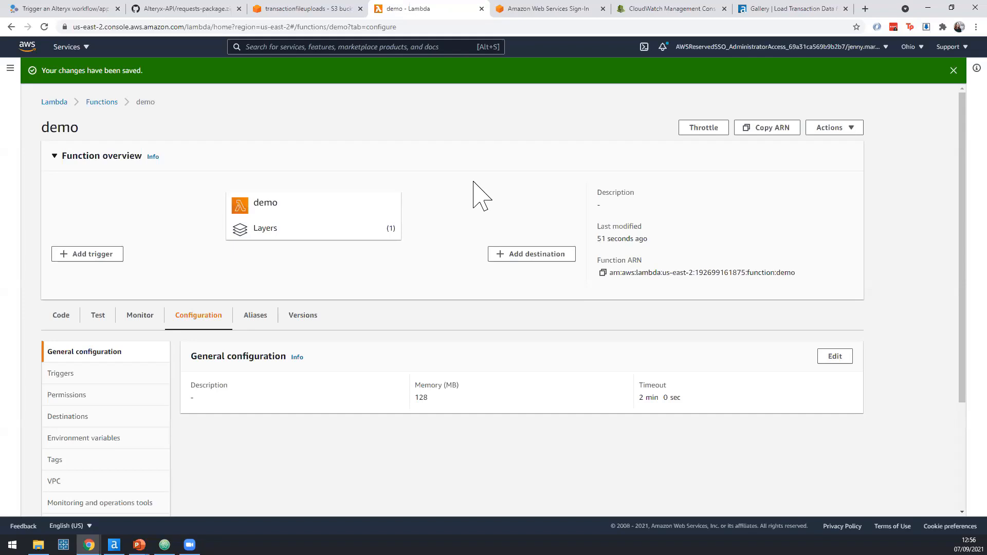
- Switch to the Information Lab blog post about triggering an Alteryx workflow upon loading data to S3
click(81, 9)
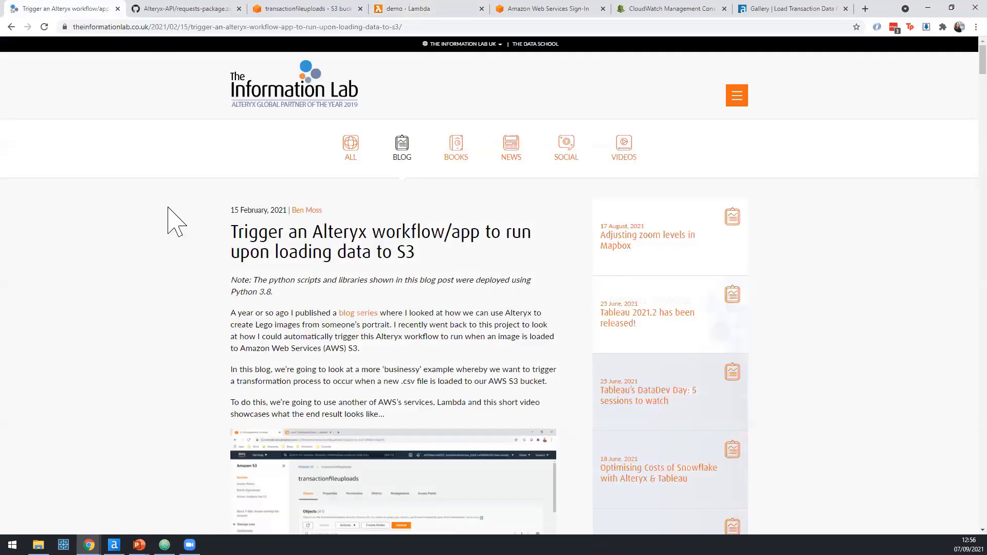